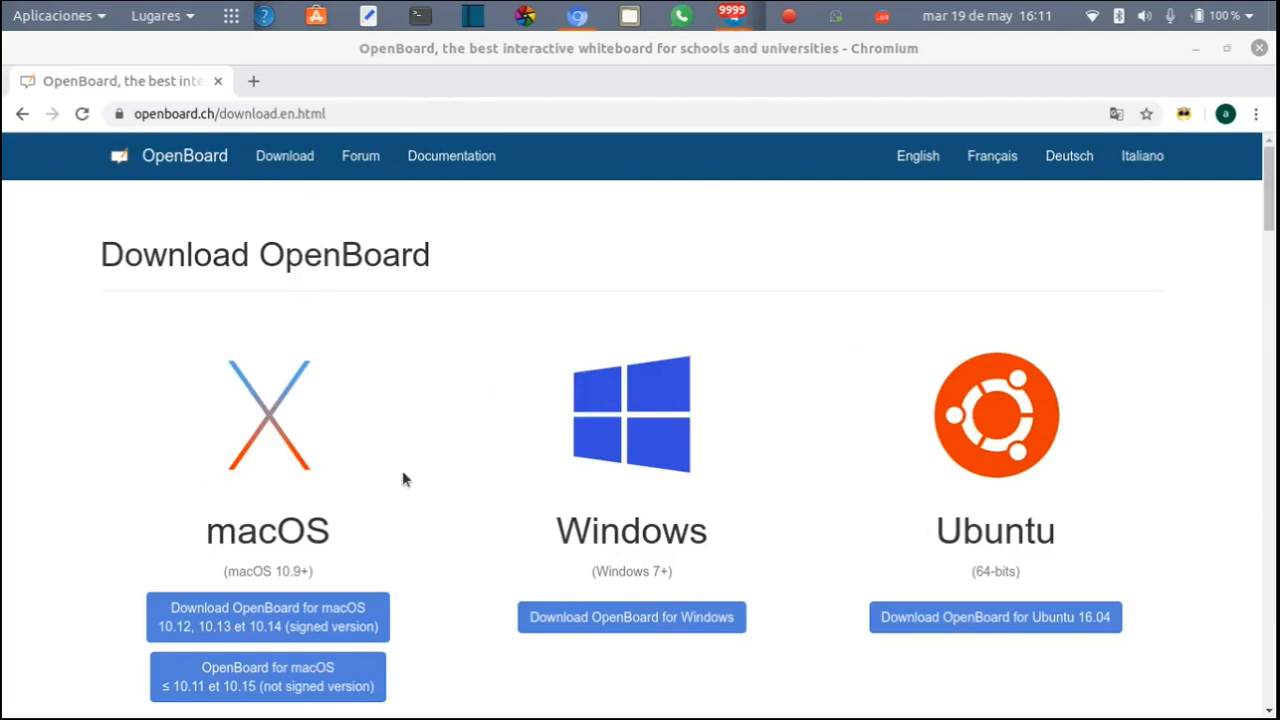
# - Search the installed applications for "ope" and launch OpenBoard
pyautogui.press('super')
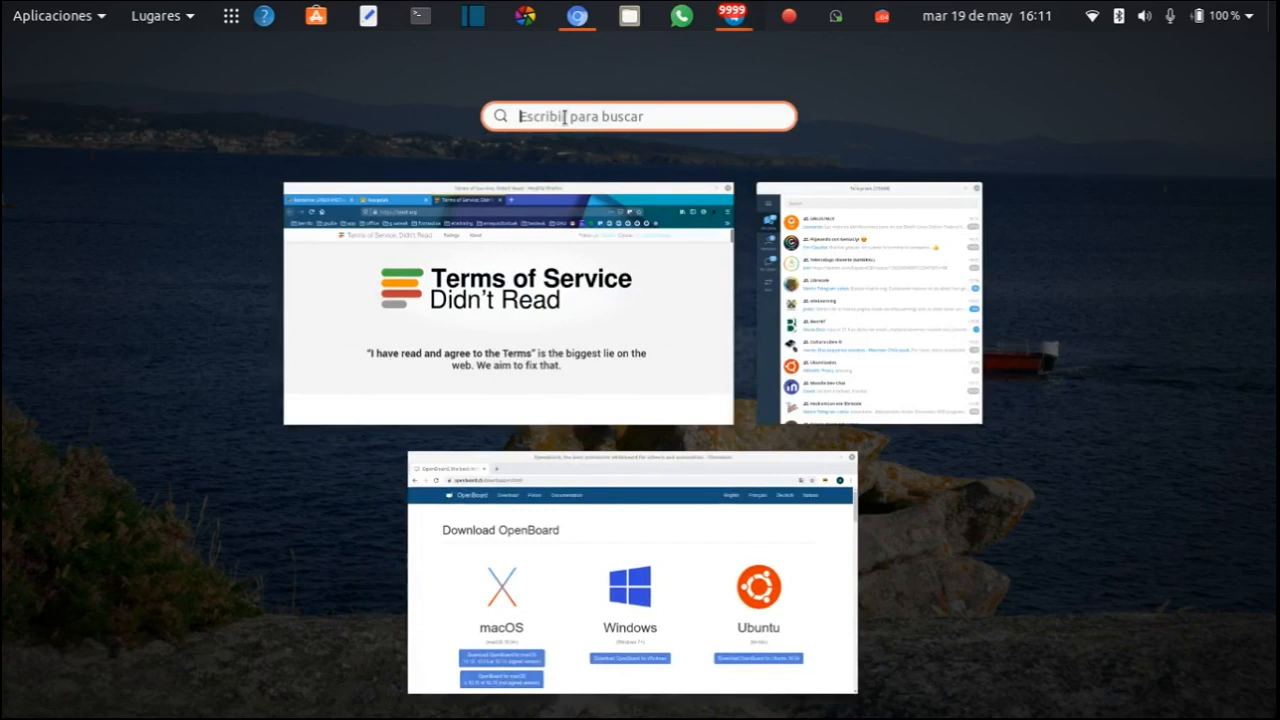
pyautogui.write('ope')
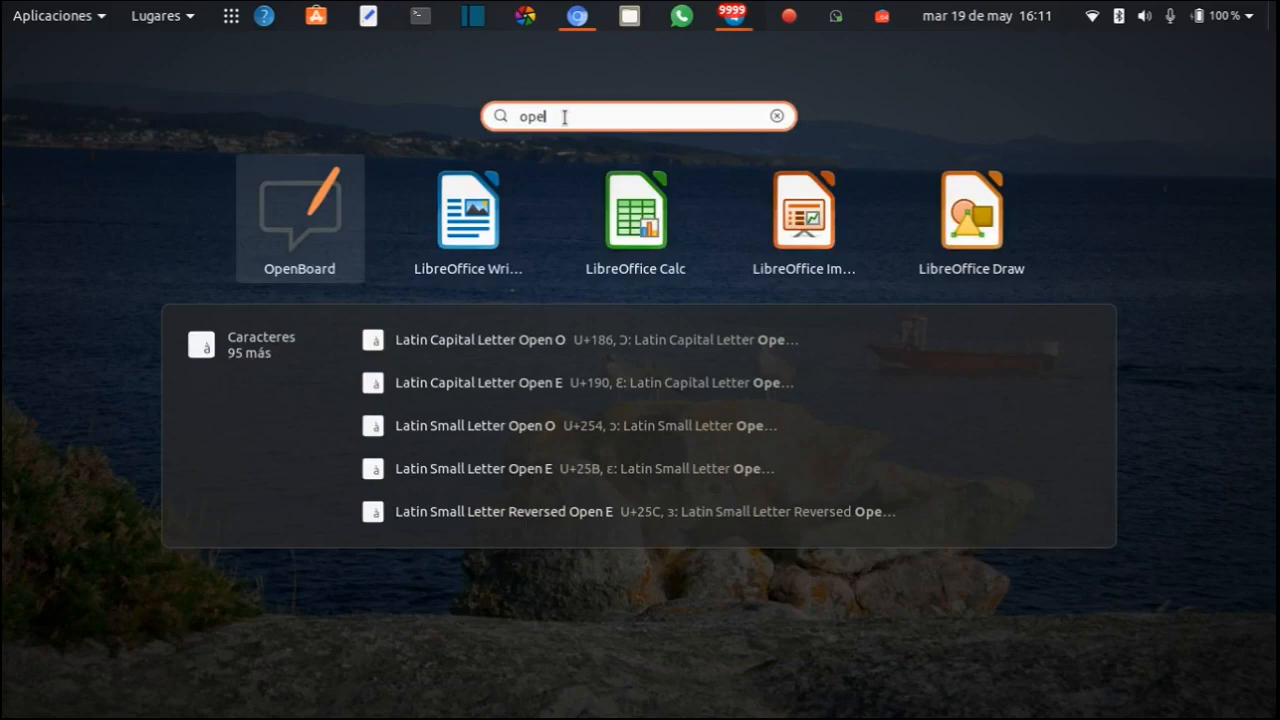
pyautogui.click(310, 245)
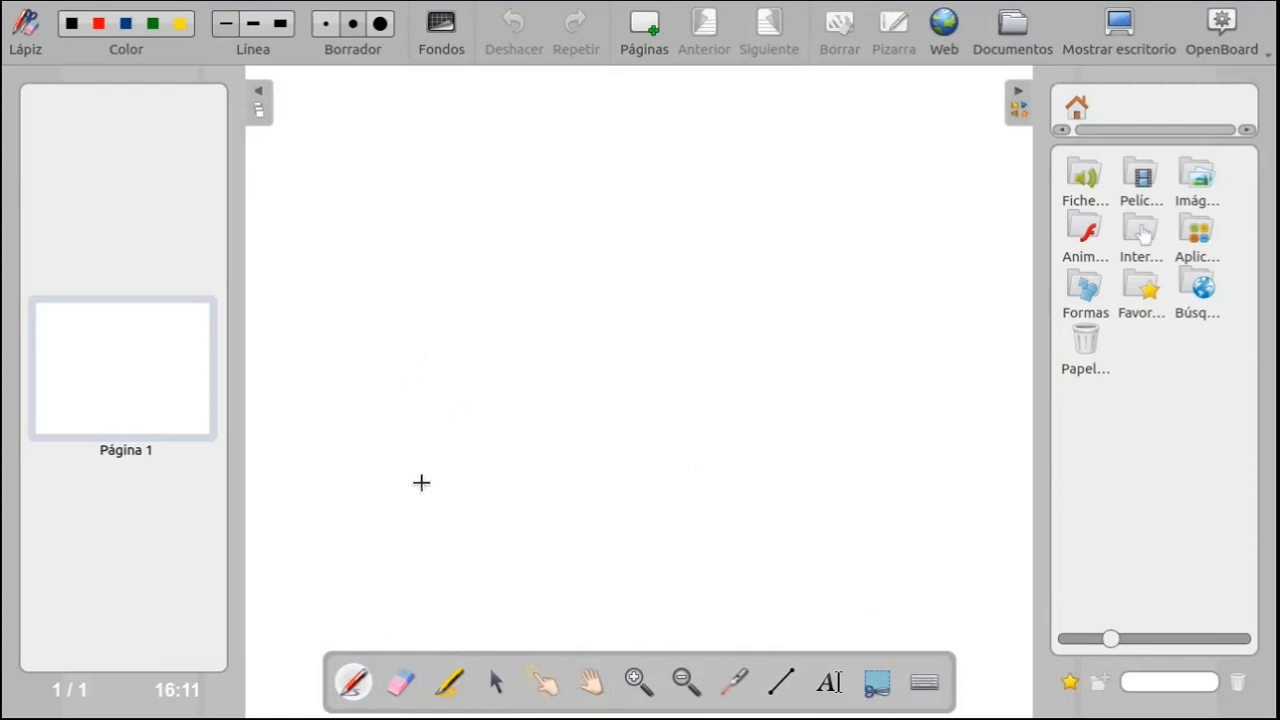
# - Handwrite the word "Hola" in black with the pen on the upper part of page 1
pyautogui.moveTo(380, 258); pyautogui.dragTo(416, 291)
pyautogui.moveTo(415, 258); pyautogui.dragTo(417, 322)
pyautogui.moveTo(449, 280)
pyautogui.mouseDown()
pyautogui.moveTo(451, 317)
pyautogui.moveTo(450, 282)
pyautogui.mouseUp()
pyautogui.moveTo(481, 257)
pyautogui.mouseDown()
pyautogui.moveTo(486, 300)
pyautogui.moveTo(558, 268)
pyautogui.mouseUp()
# - Underline "Hola" with a green pen stroke and draw a medium-width green stroke above the word
pyautogui.click(153, 23)
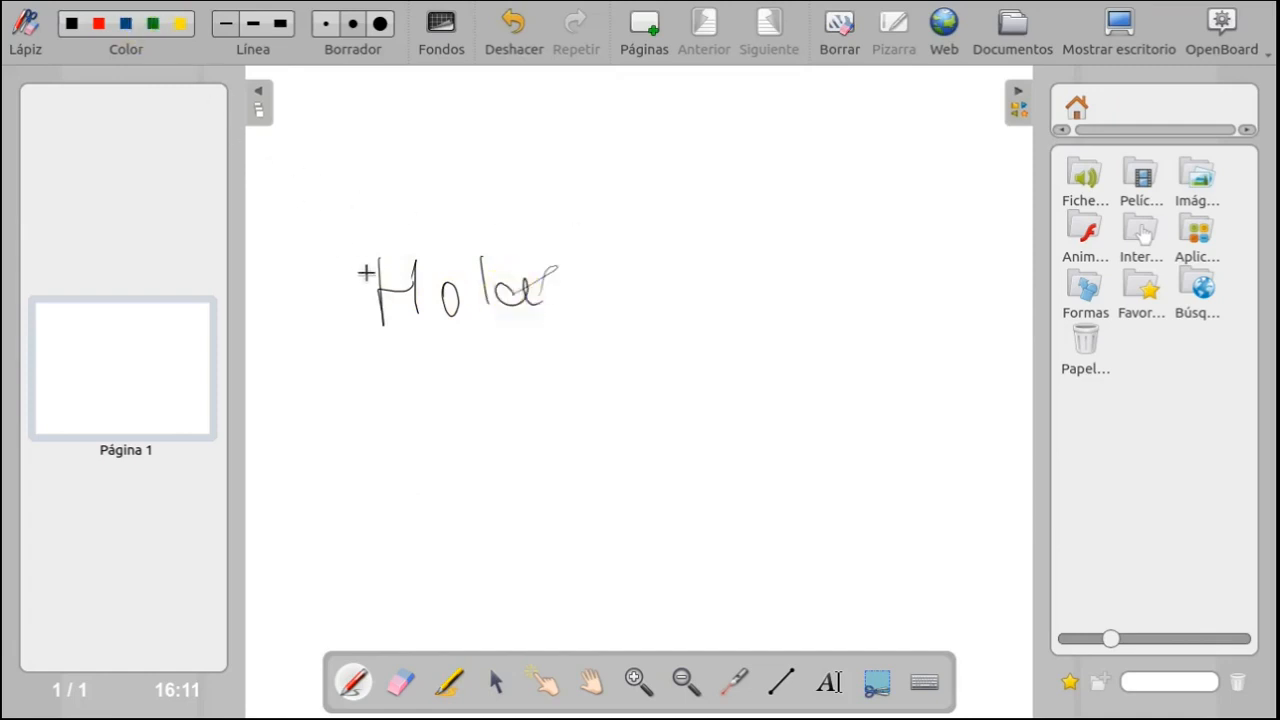
pyautogui.moveTo(357, 350); pyautogui.dragTo(568, 324)
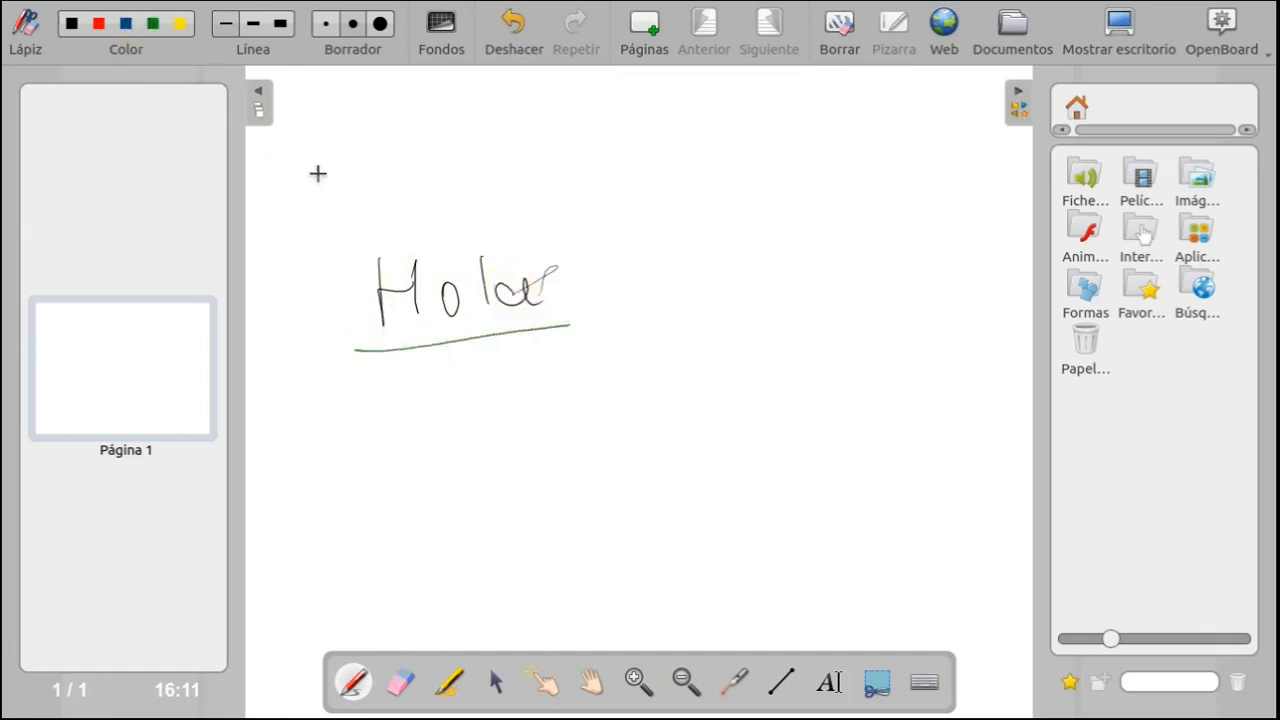
pyautogui.click(252, 23)
pyautogui.moveTo(349, 196); pyautogui.dragTo(566, 171)
# - Draw a green stroke in the thickest line width between the upper line and the word "Hola"
pyautogui.click(280, 26)
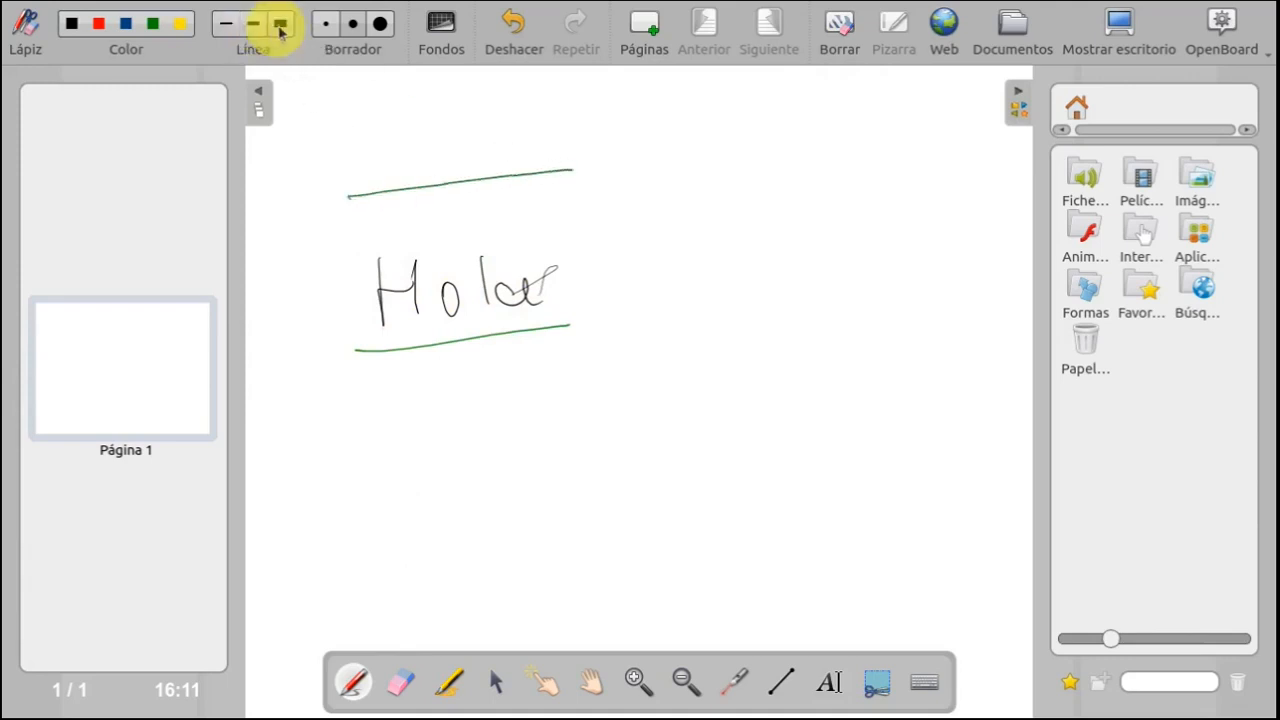
pyautogui.click(281, 27)
pyautogui.click(283, 28)
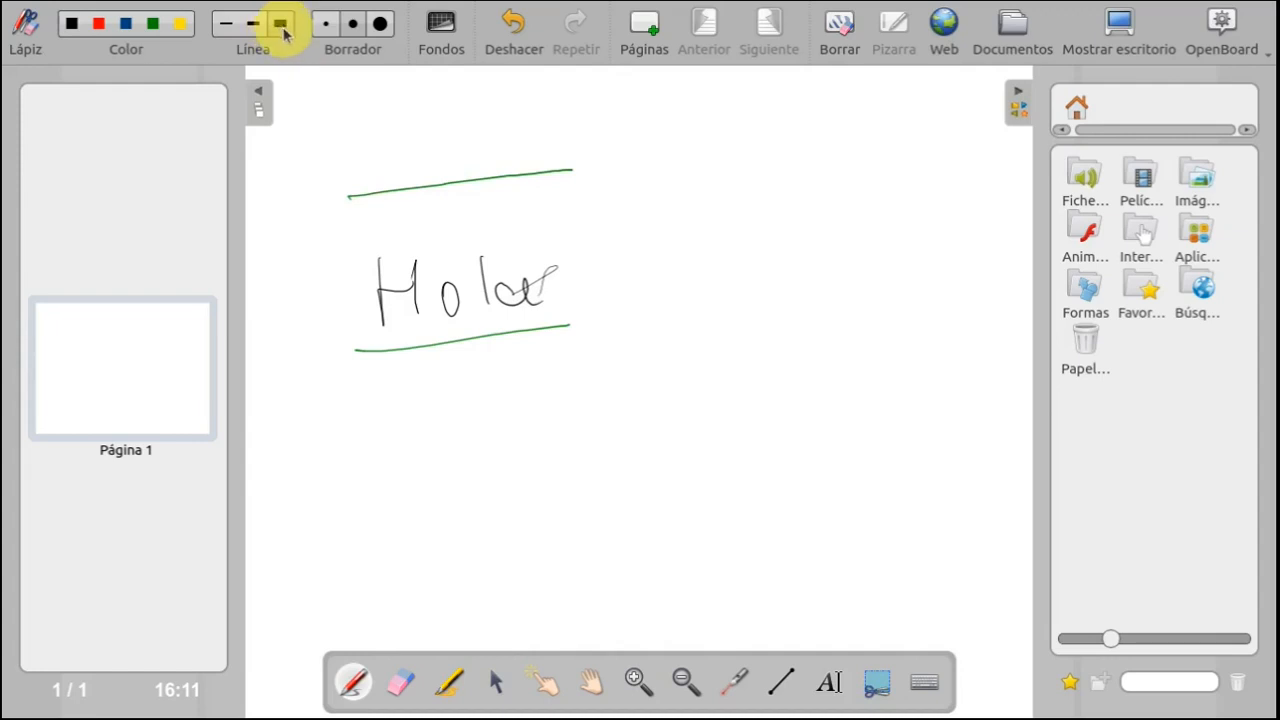
pyautogui.click(354, 235)
pyautogui.moveTo(412, 237)
pyautogui.mouseDown()
pyautogui.moveTo(505, 211)
pyautogui.moveTo(540, 221)
pyautogui.mouseUp()
# - Erase the handwriting and green strokes from page 1 with the largest eraser
pyautogui.click(380, 24)
pyautogui.moveTo(432, 193)
pyautogui.mouseDown()
pyautogui.moveTo(445, 186)
pyautogui.moveTo(423, 269)
pyautogui.moveTo(477, 229)
pyautogui.moveTo(460, 106)
pyautogui.mouseUp()
# - Try the plain black and light ruled page backgrounds, and settle on the light grid background
pyautogui.click(424, 55)
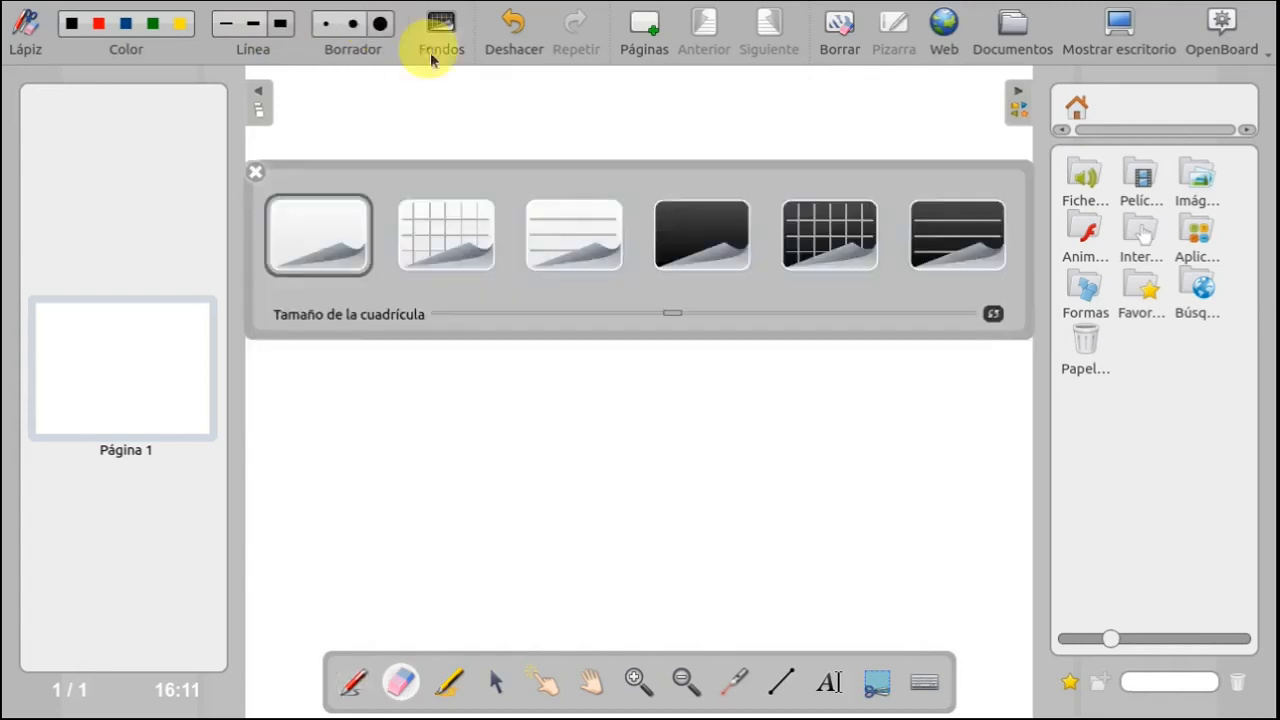
pyautogui.click(663, 240)
pyautogui.click(561, 248)
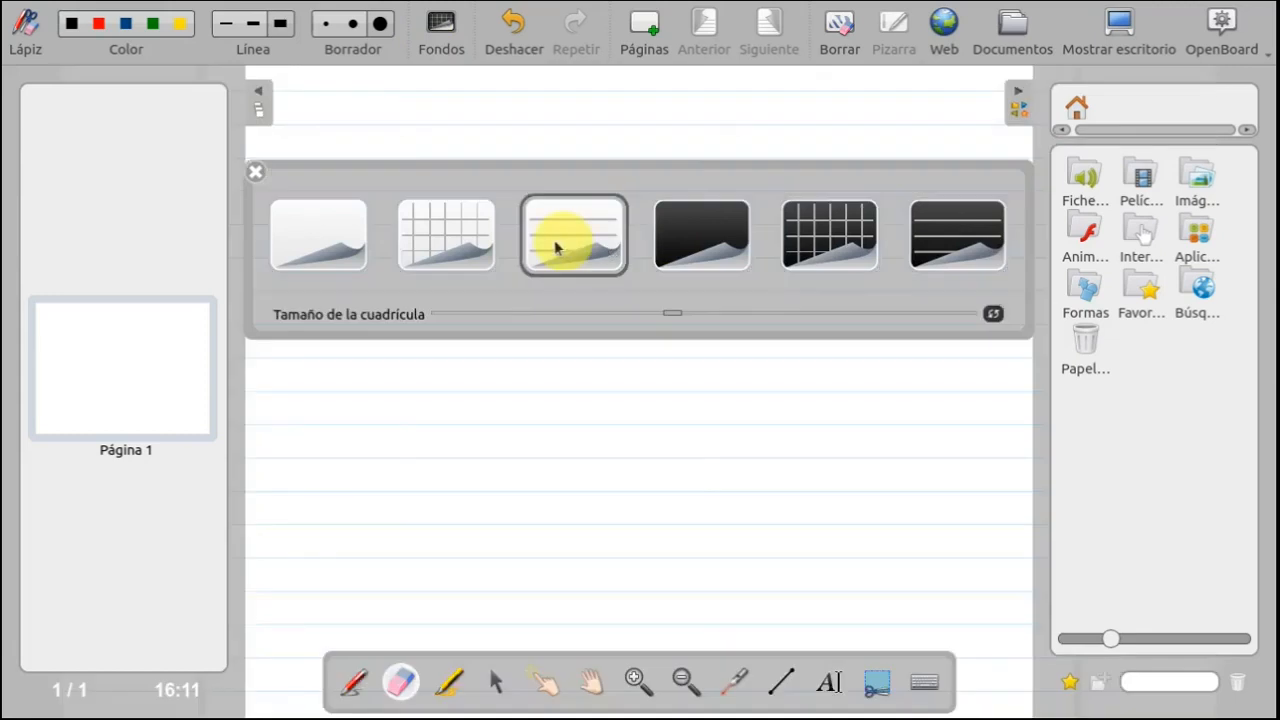
pyautogui.click(447, 238)
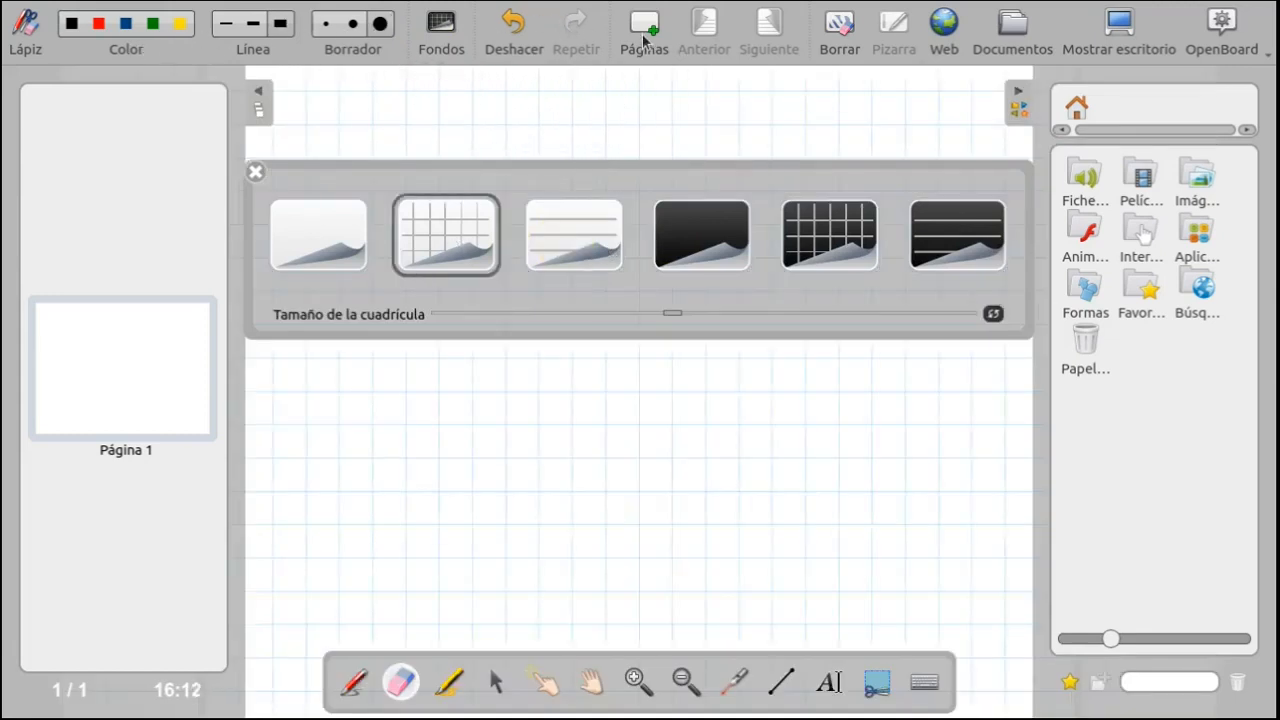
# - Add two new pages to the document
pyautogui.moveTo(157, 385)
pyautogui.click(640, 30)
pyautogui.click(641, 40)
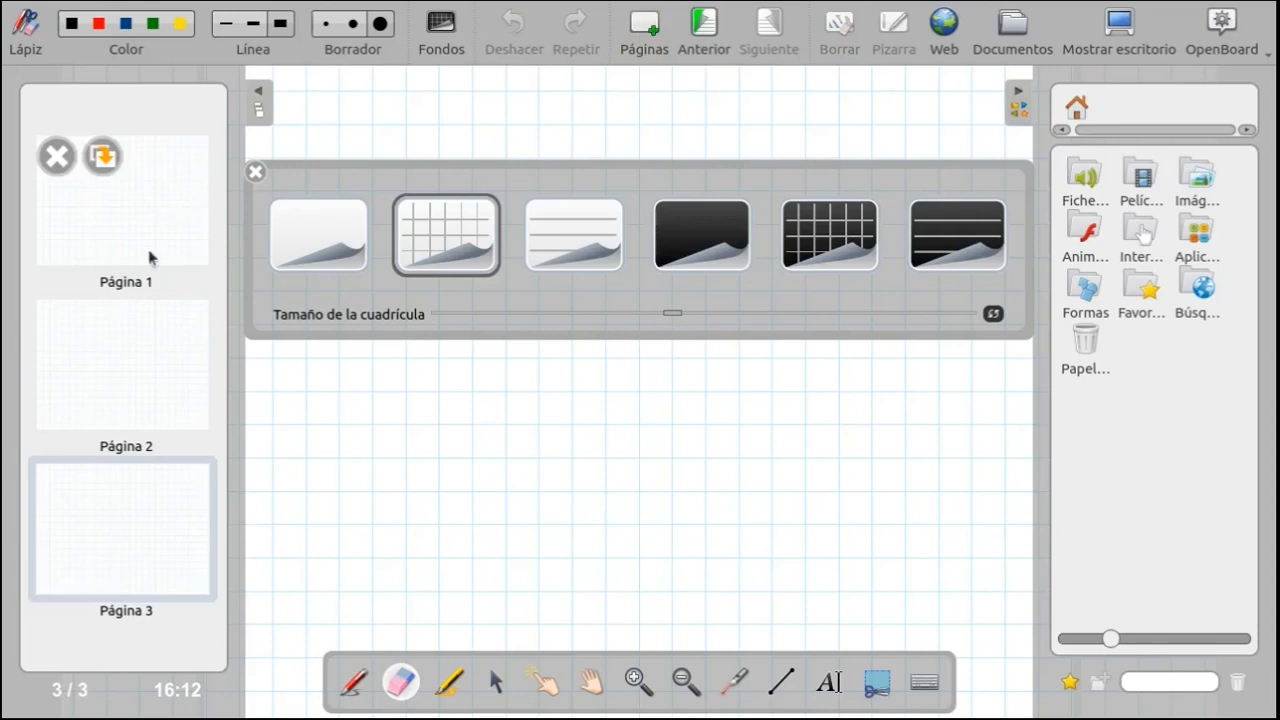
# - Open page 1, advance to the next page and return to page 1
pyautogui.click(151, 205)
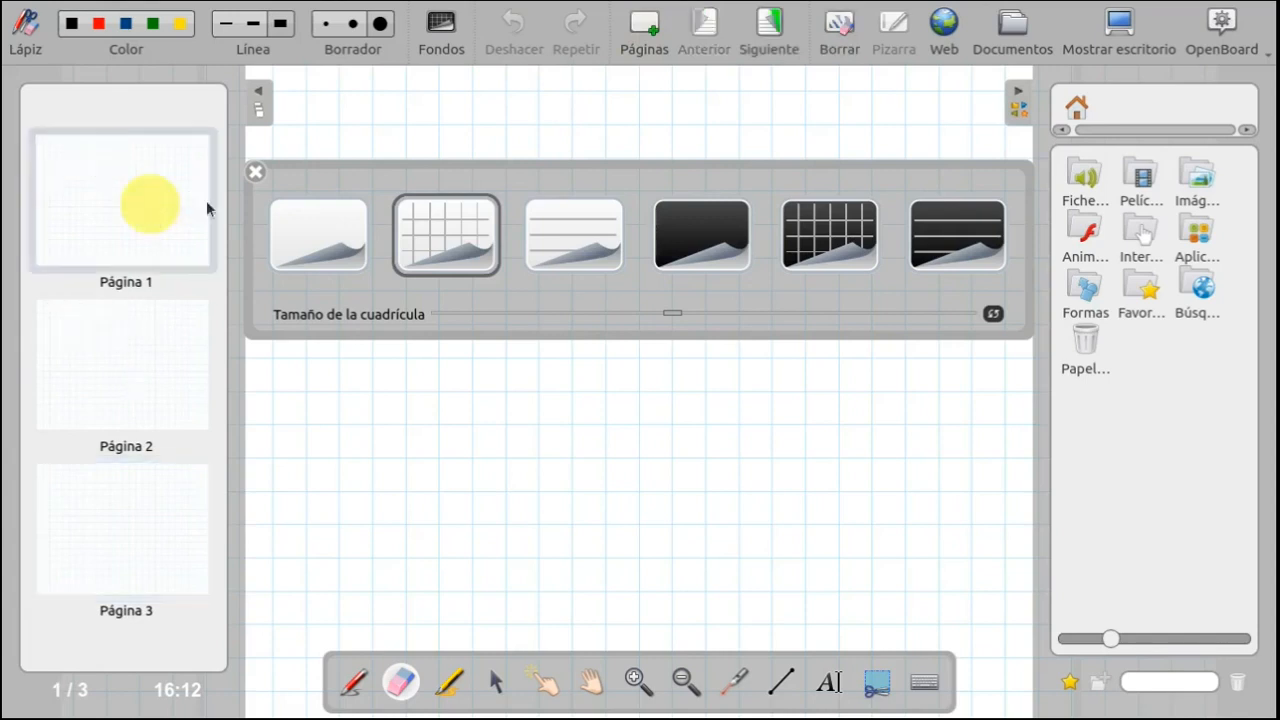
pyautogui.click(769, 28)
pyautogui.click(703, 30)
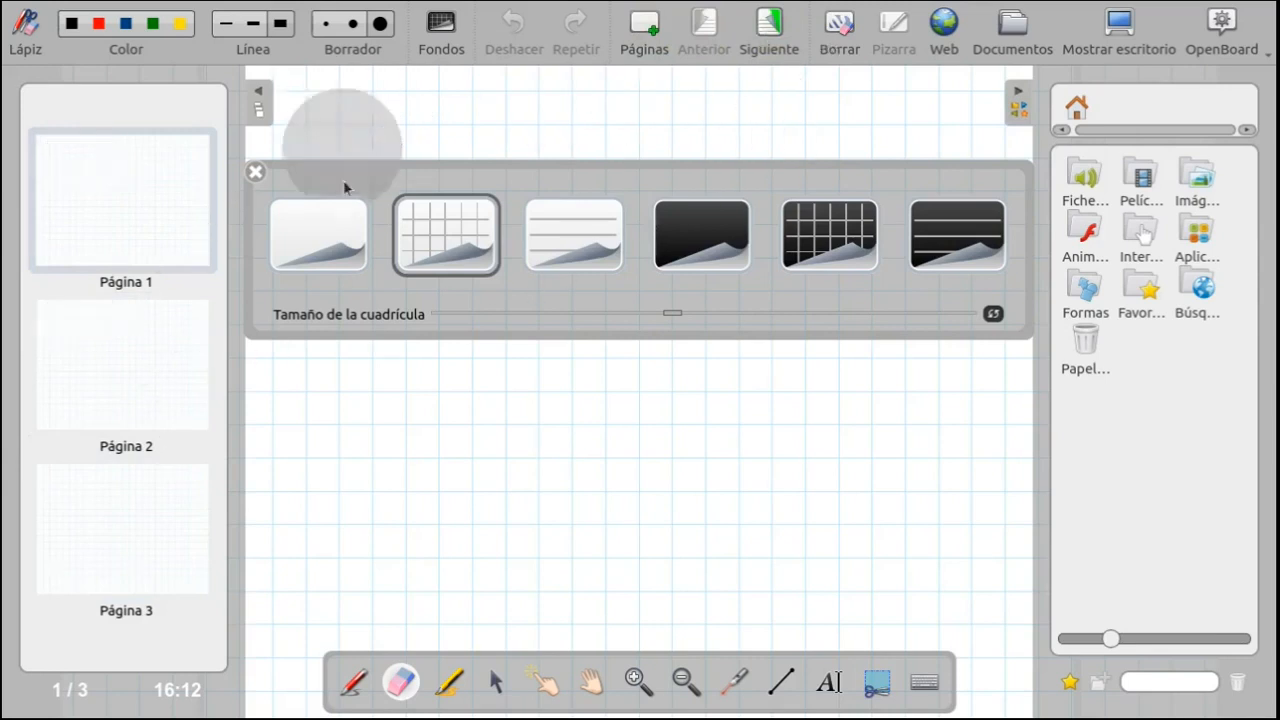
# - Draw a wavy yellow highlighter stroke and a looping green pen stroke on page 1, closing the background palette
pyautogui.click(438, 706)
pyautogui.moveTo(388, 512)
pyautogui.mouseDown()
pyautogui.moveTo(535, 505)
pyautogui.moveTo(785, 425)
pyautogui.mouseUp()
pyautogui.click(250, 175)
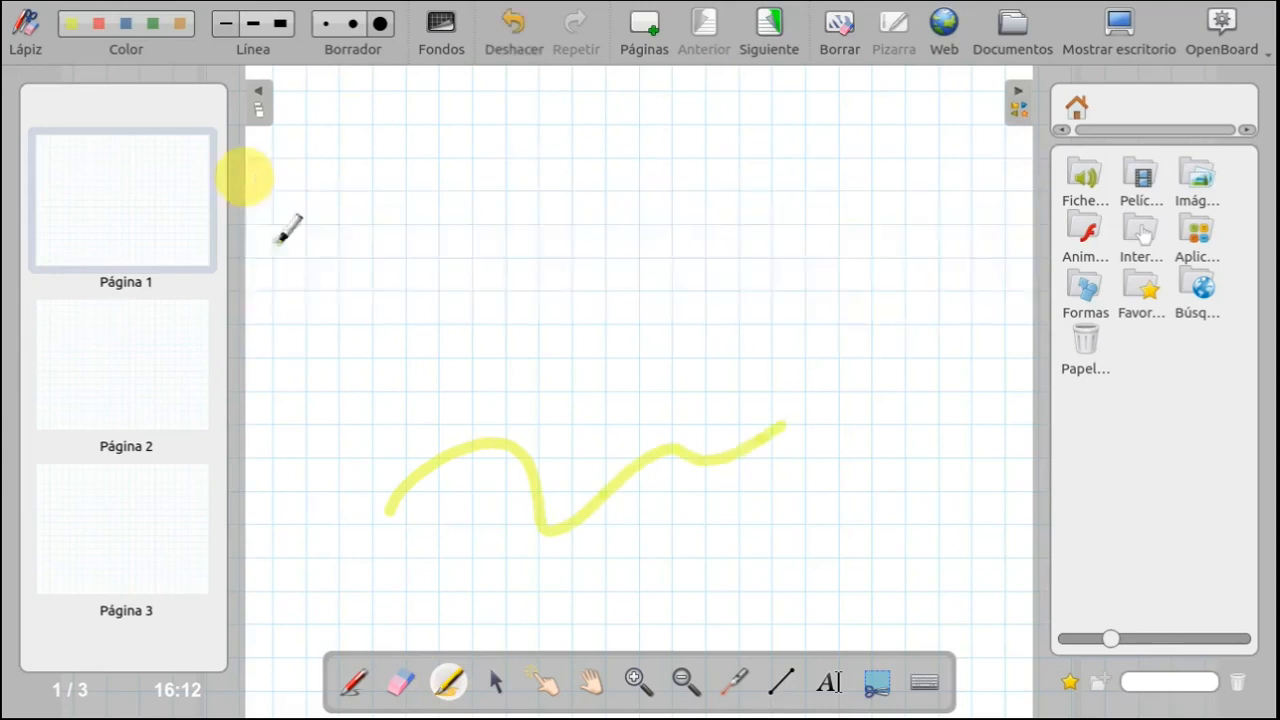
pyautogui.click(353, 682)
pyautogui.moveTo(293, 235)
pyautogui.mouseDown()
pyautogui.moveTo(657, 280)
pyautogui.moveTo(637, 508)
pyautogui.mouseUp()
# - Erase part of the yellow highlighter stroke, and clear everything drawn on page 1
pyautogui.click(398, 684)
pyautogui.moveTo(423, 623)
pyautogui.mouseDown()
pyautogui.moveTo(443, 400)
pyautogui.moveTo(606, 490)
pyautogui.mouseUp()
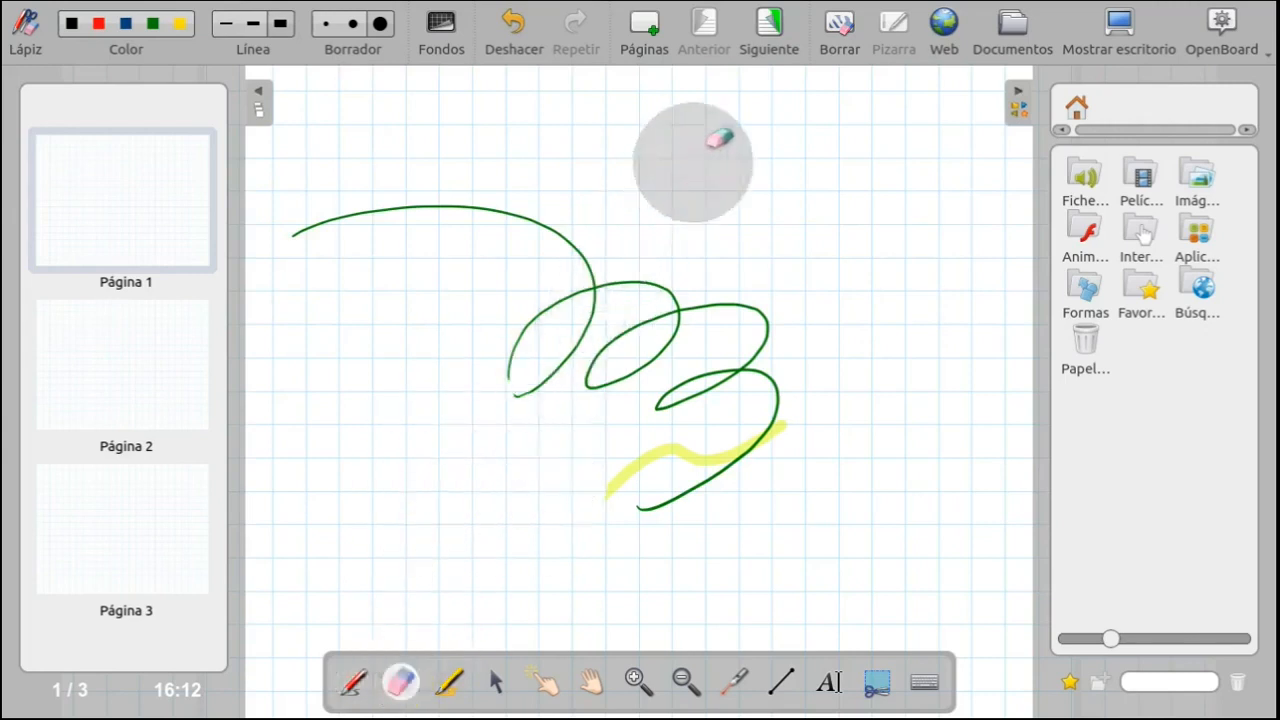
pyautogui.click(840, 28)
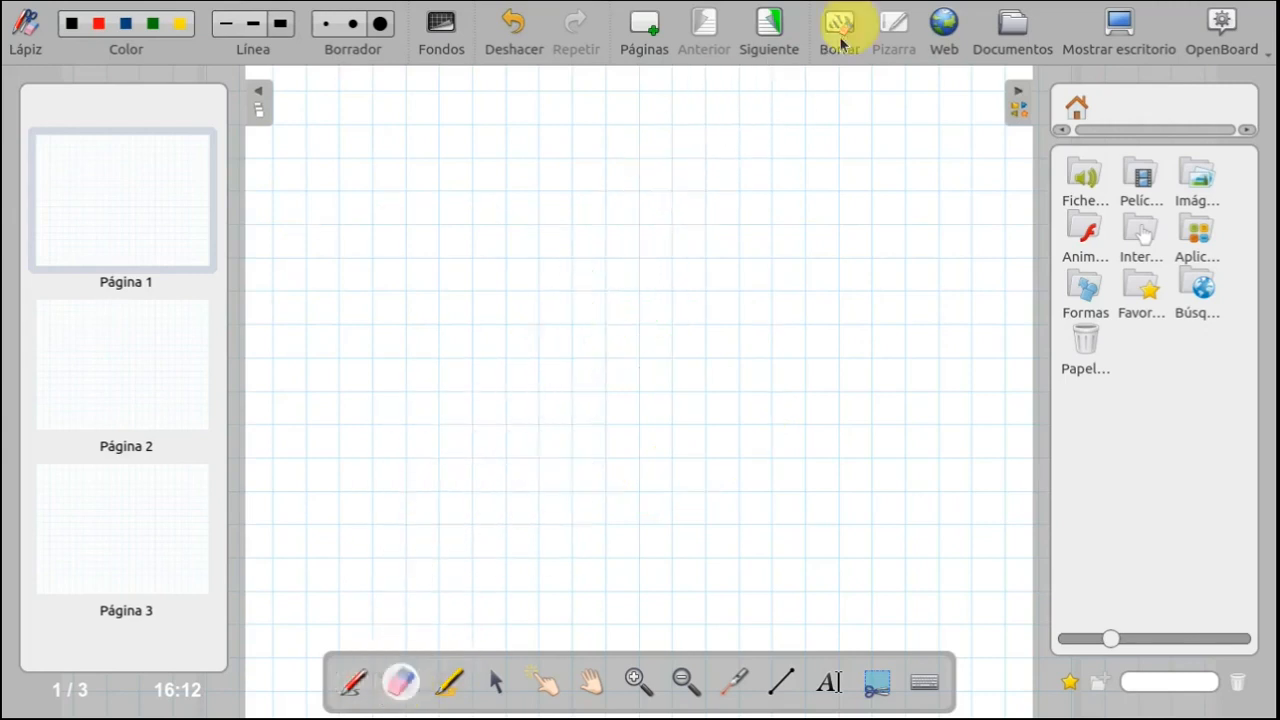
# - View the built-in web browser and return to the whiteboard
pyautogui.click(944, 28)
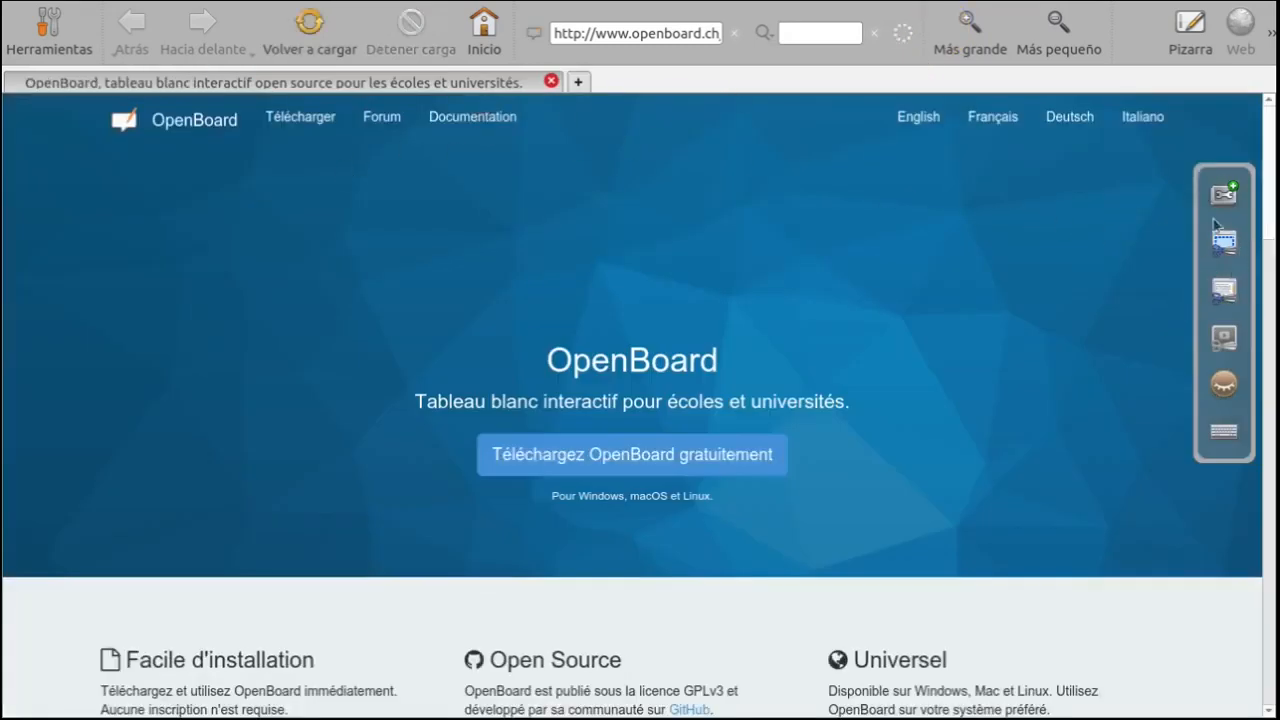
pyautogui.click(1190, 28)
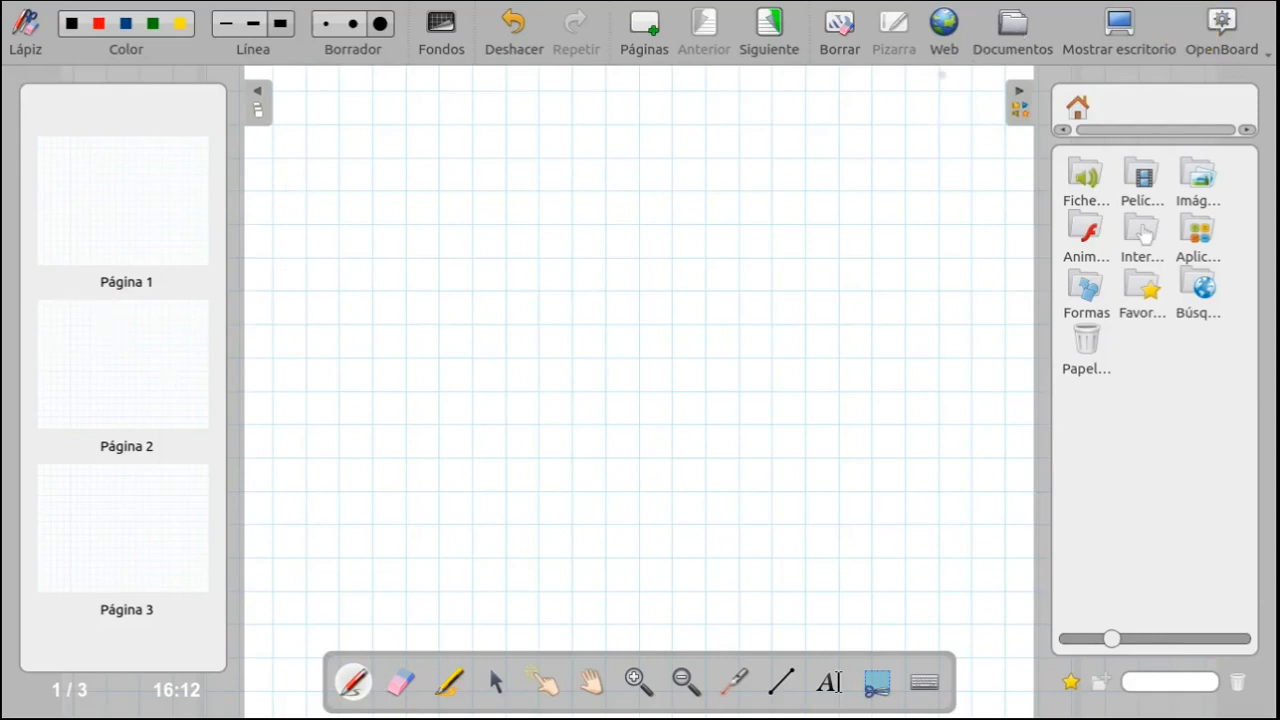
# - Switch to desktop annotation mode, try the highlighter, laser pointer and pen over the web page, and return to the whiteboard
pyautogui.click(1121, 30)
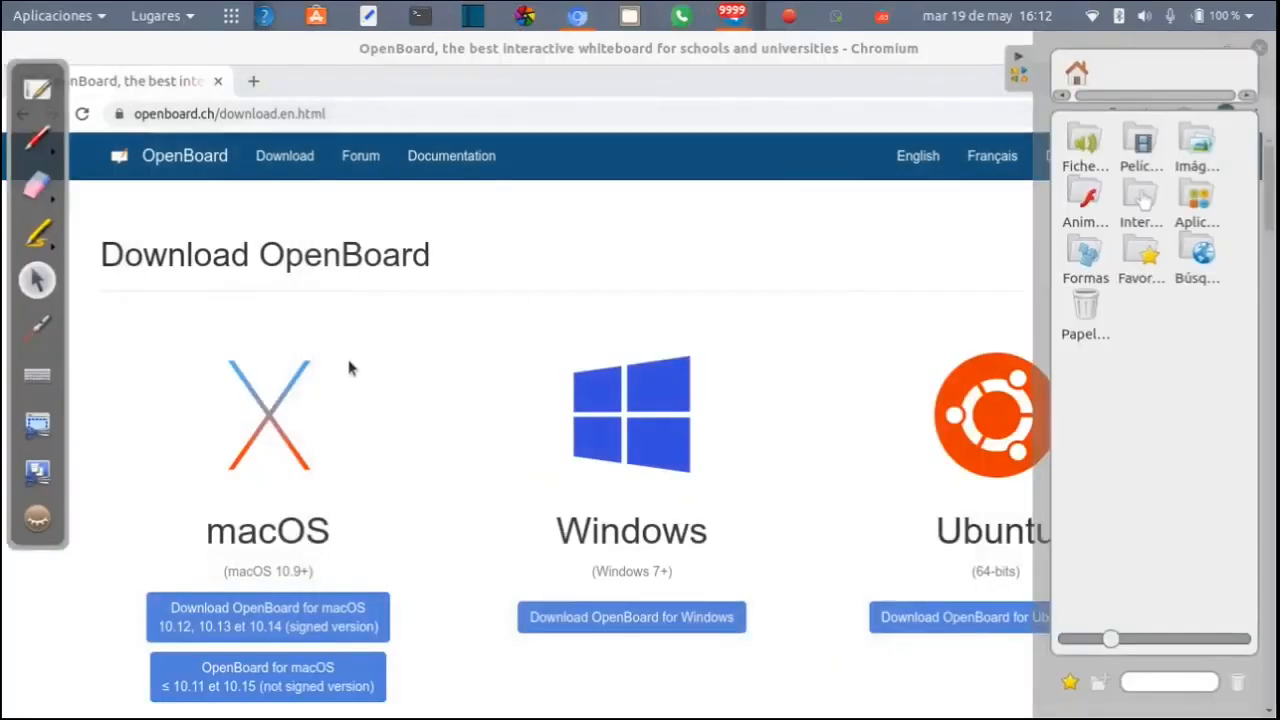
pyautogui.click(38, 238)
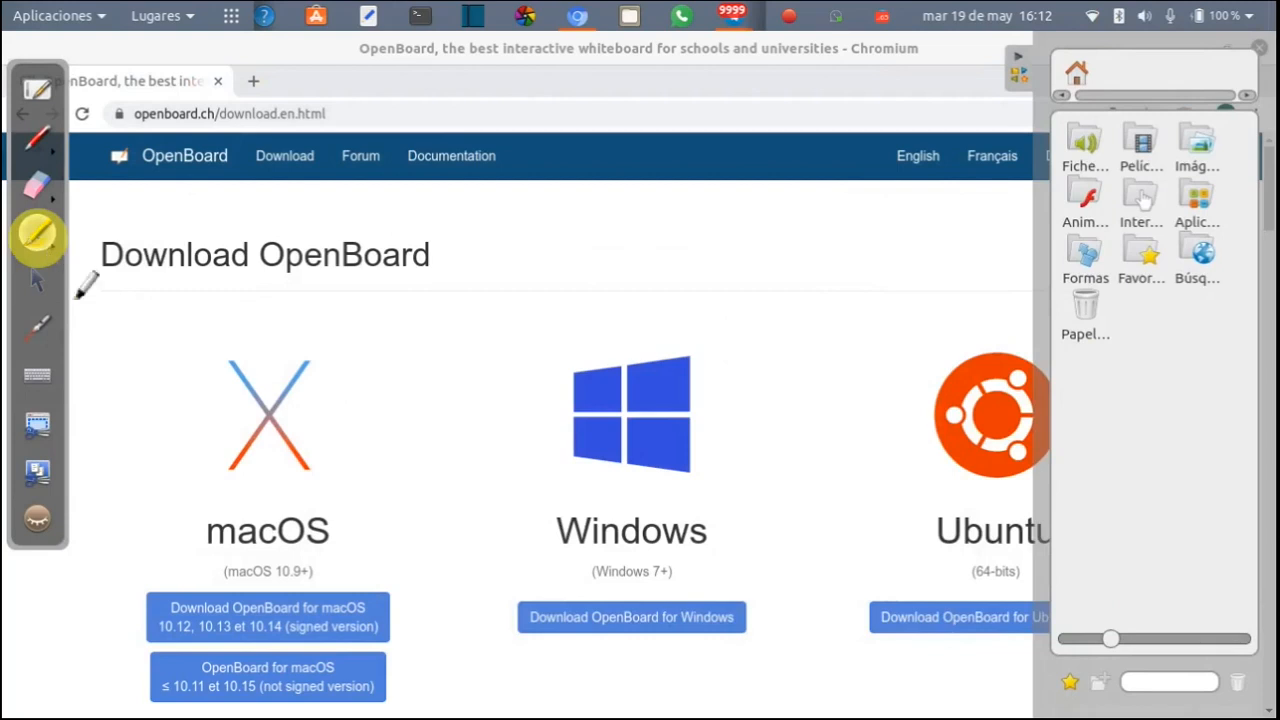
pyautogui.click(37, 328)
pyautogui.click(336, 395)
pyautogui.click(446, 405)
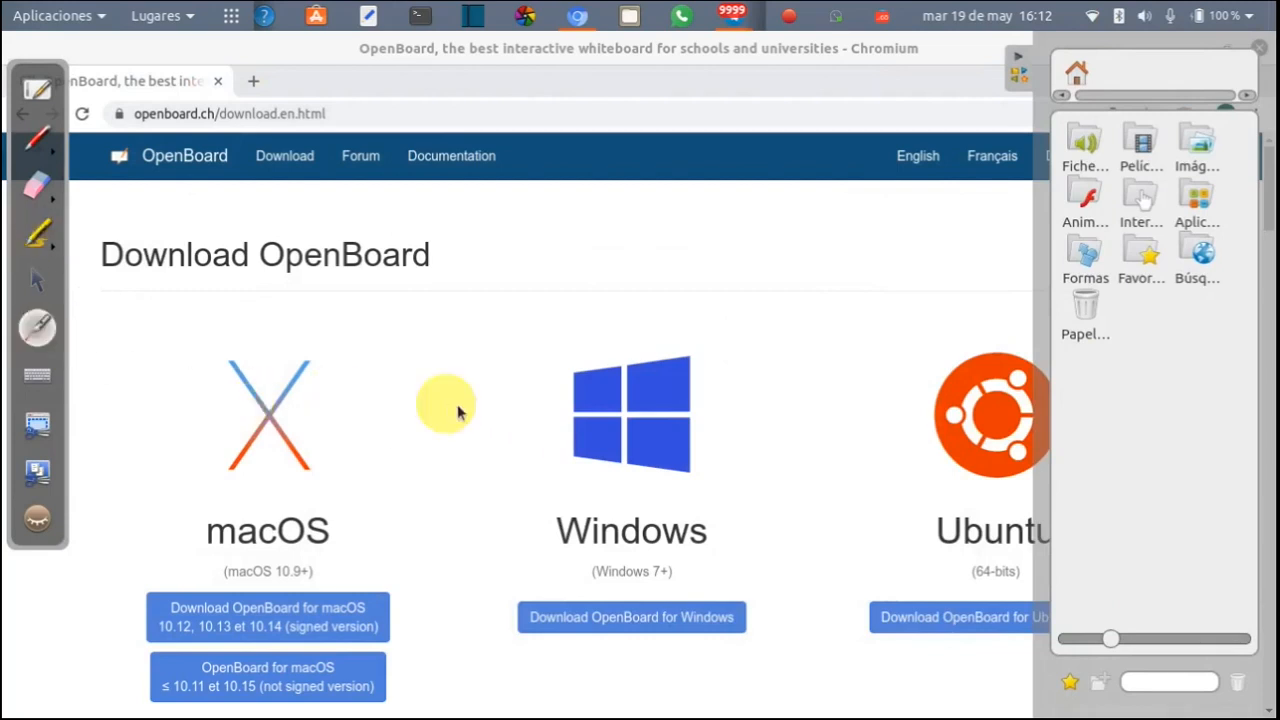
pyautogui.click(38, 140)
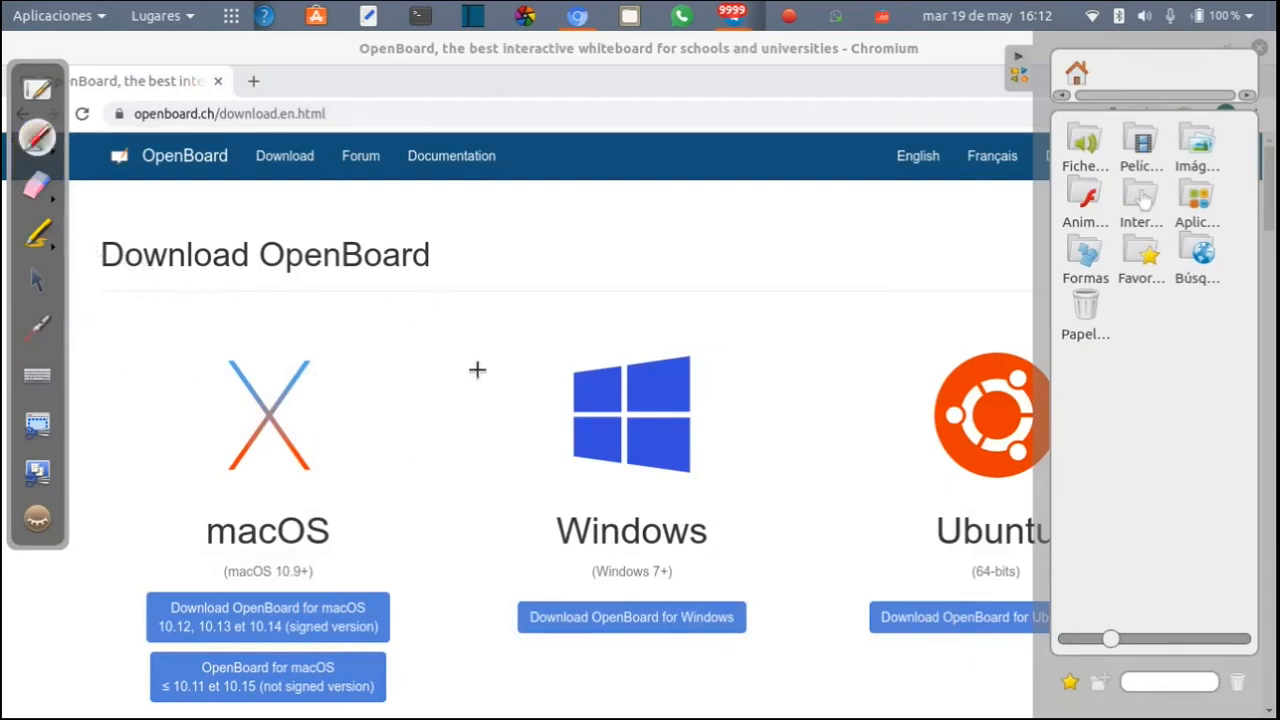
pyautogui.click(36, 90)
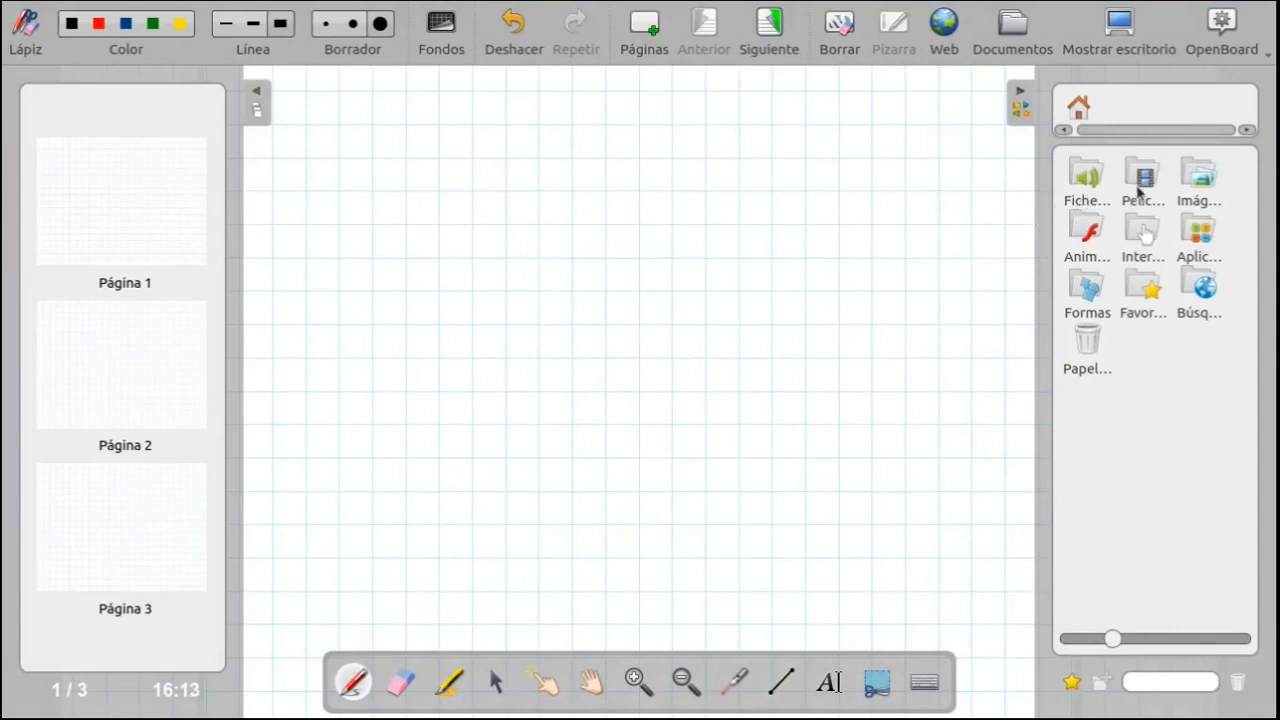
# - Place the video from the movie library on page 1 and browse the image library
pyautogui.click(1141, 180)
pyautogui.moveTo(1096, 196); pyautogui.dragTo(660, 257)
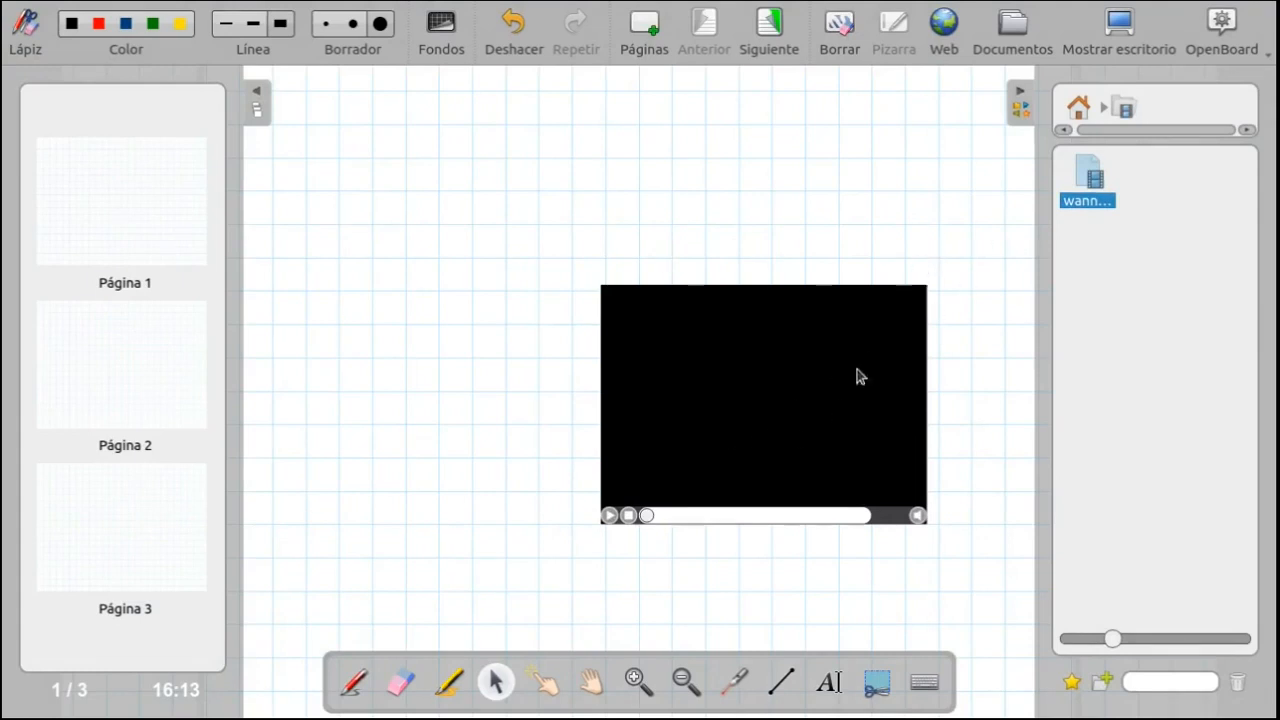
pyautogui.click(1077, 107)
pyautogui.click(1198, 180)
pyautogui.click(1094, 180)
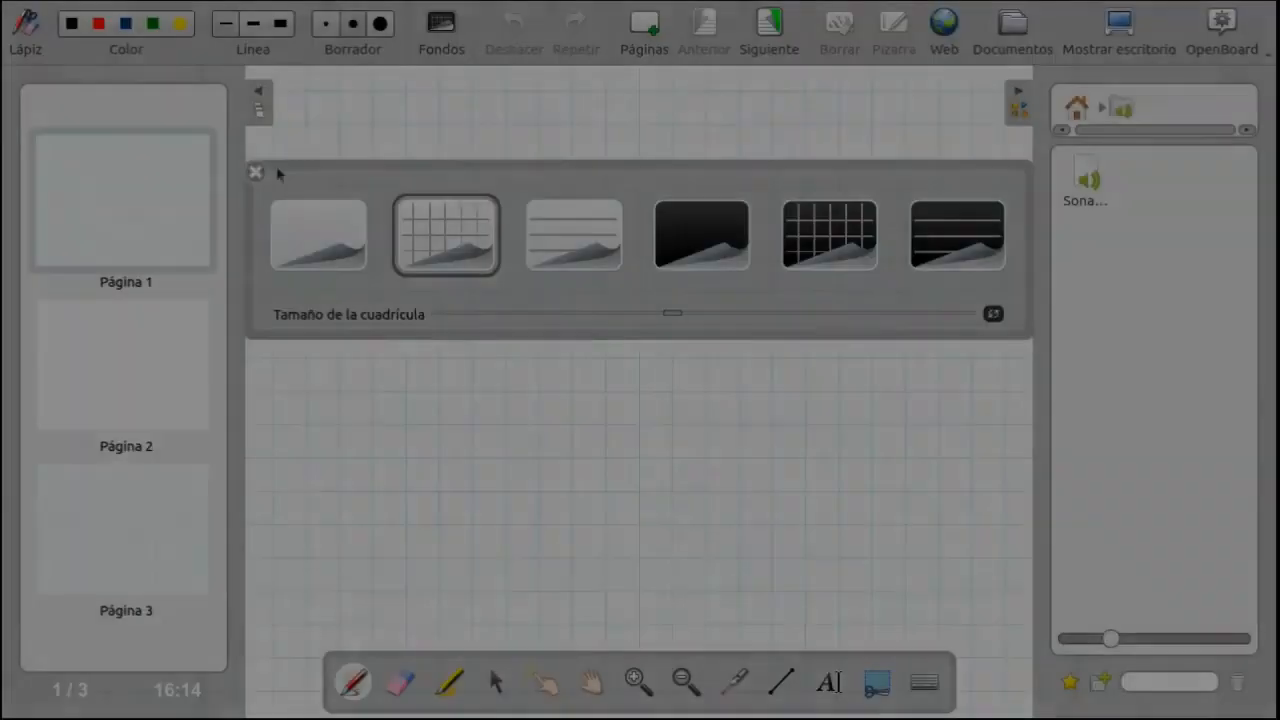
# - Close the background palette and place the audio file from the sound library on page 1
pyautogui.click(256, 172)
pyautogui.moveTo(1066, 193); pyautogui.dragTo(792, 214)
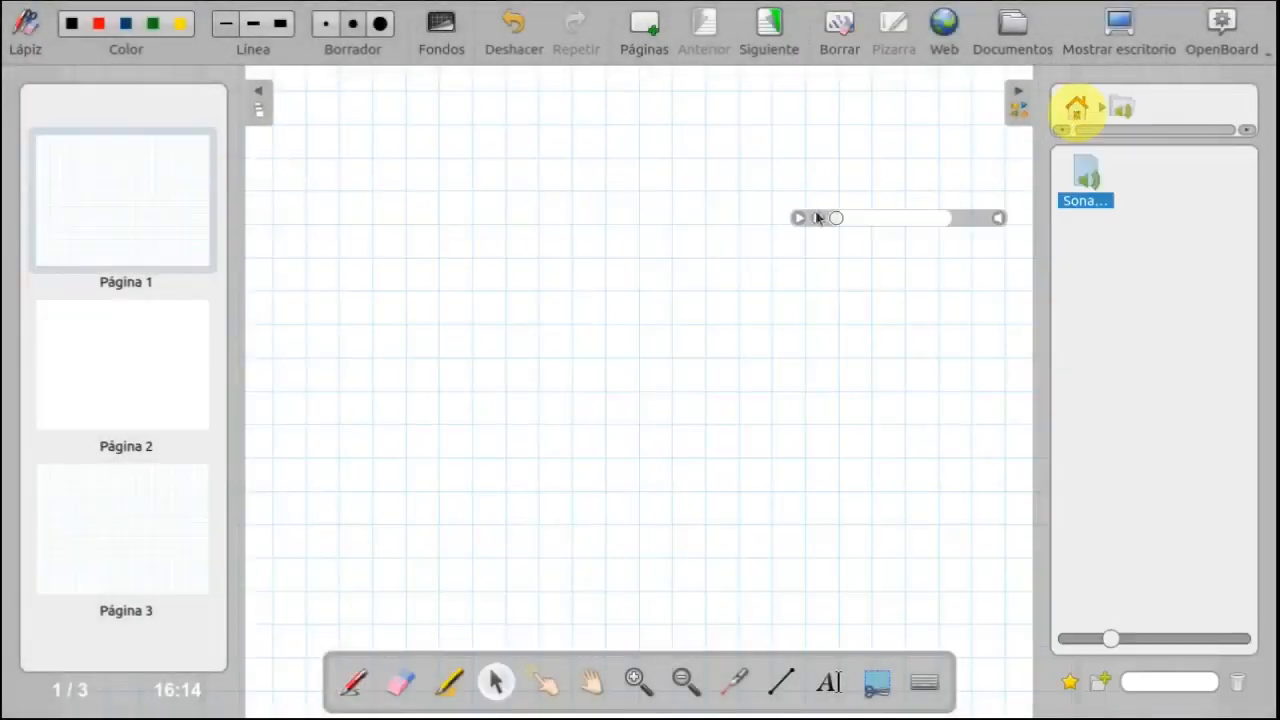
# - Open page 2 and place the protractor from the applications library on its upper part
pyautogui.click(155, 358)
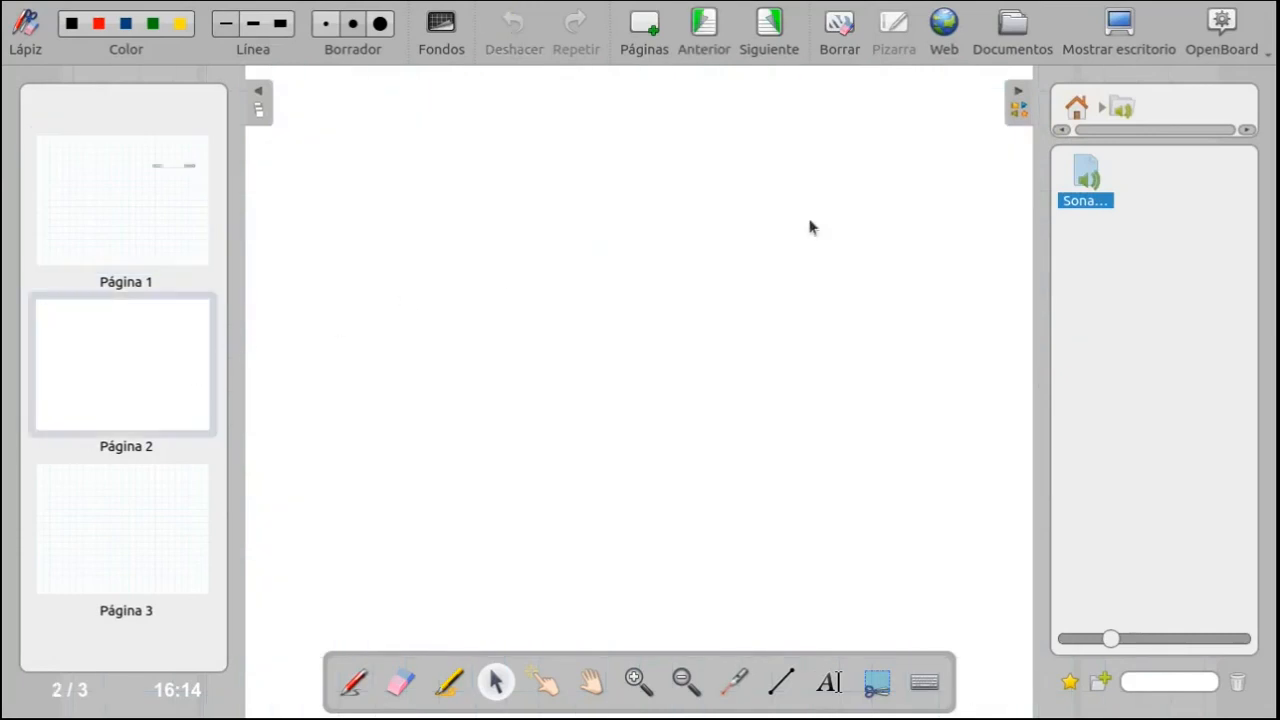
pyautogui.click(1073, 106)
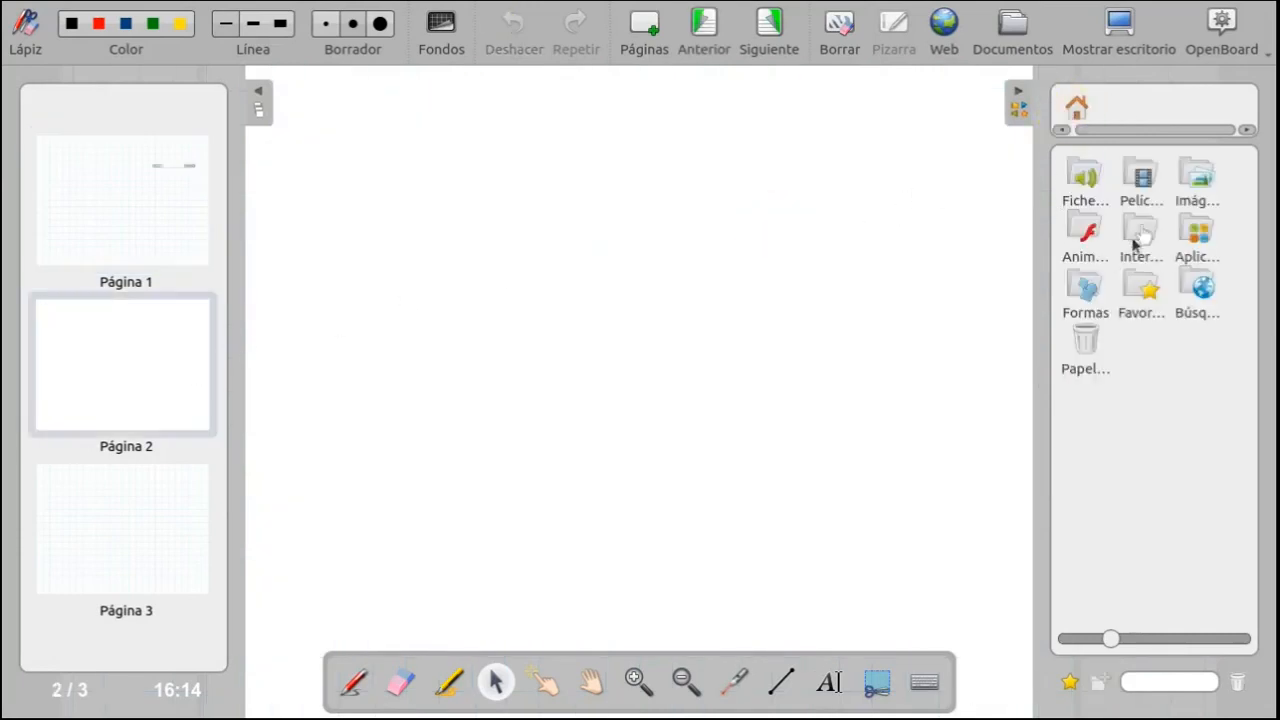
pyautogui.click(1188, 240)
pyautogui.moveTo(1074, 236); pyautogui.dragTo(468, 245)
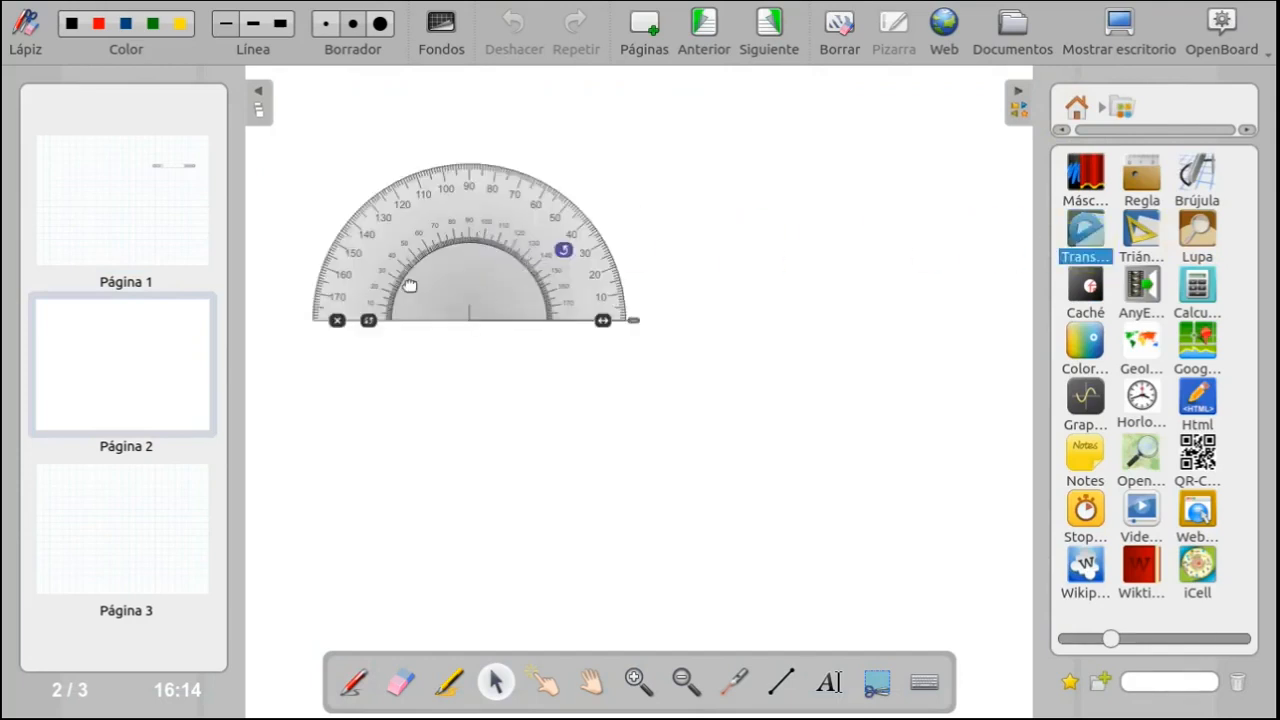
# - Set page 2's background to the light grid and close the background palette
pyautogui.click(443, 24)
pyautogui.click(452, 226)
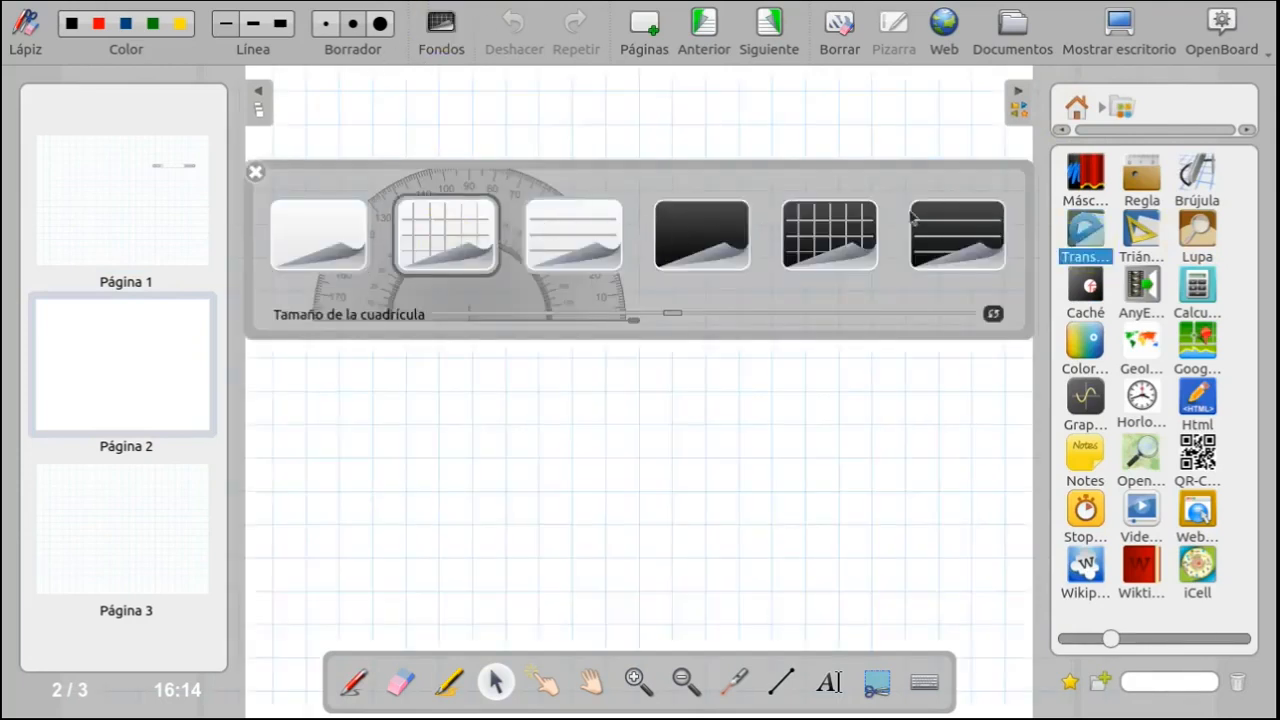
pyautogui.click(1196, 285)
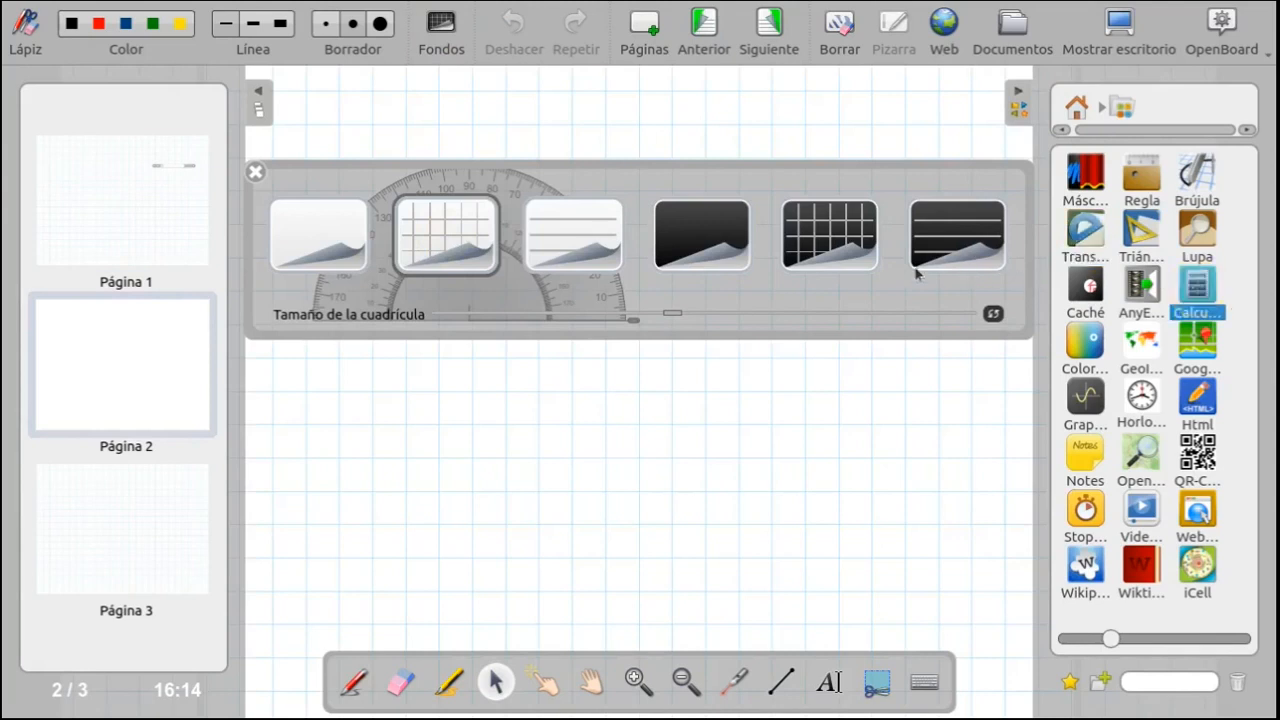
pyautogui.click(256, 173)
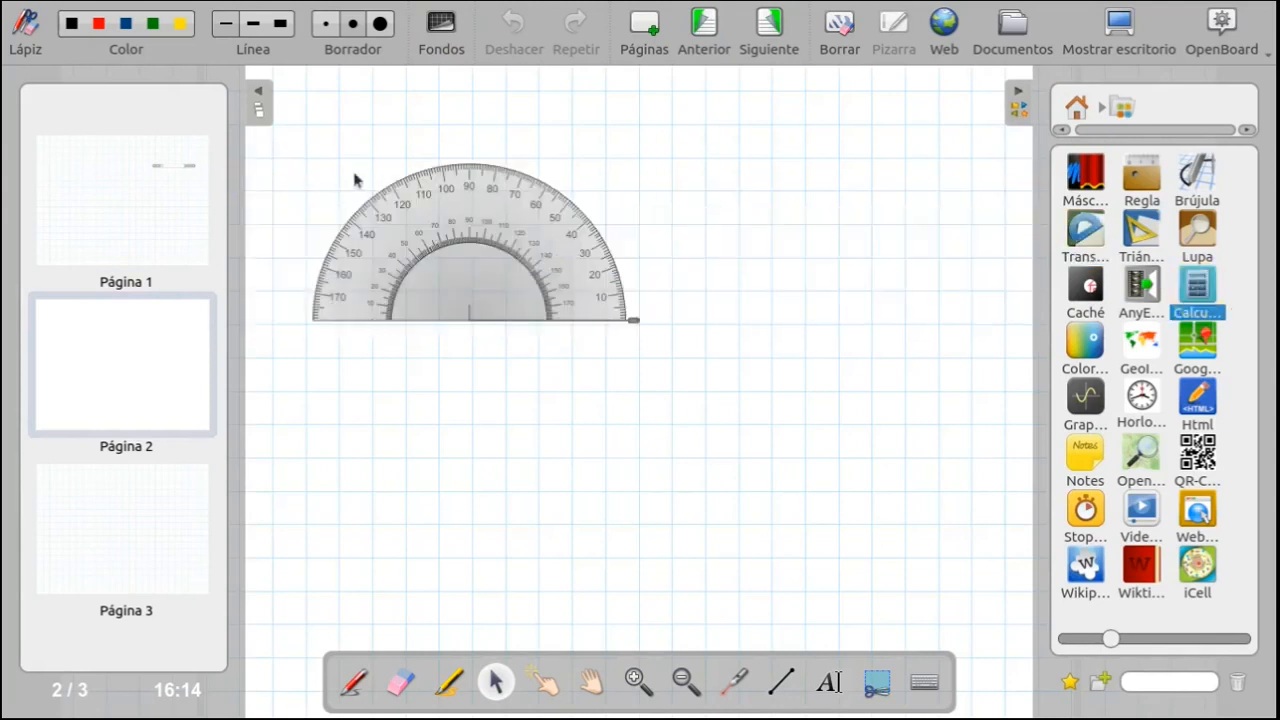
# - Add the calculator beside the protractor and the GeoInfo world map below it on page 2
pyautogui.moveTo(1200, 287); pyautogui.dragTo(872, 272)
pyautogui.moveTo(1140, 345); pyautogui.dragTo(394, 496)
pyautogui.click(600, 430)
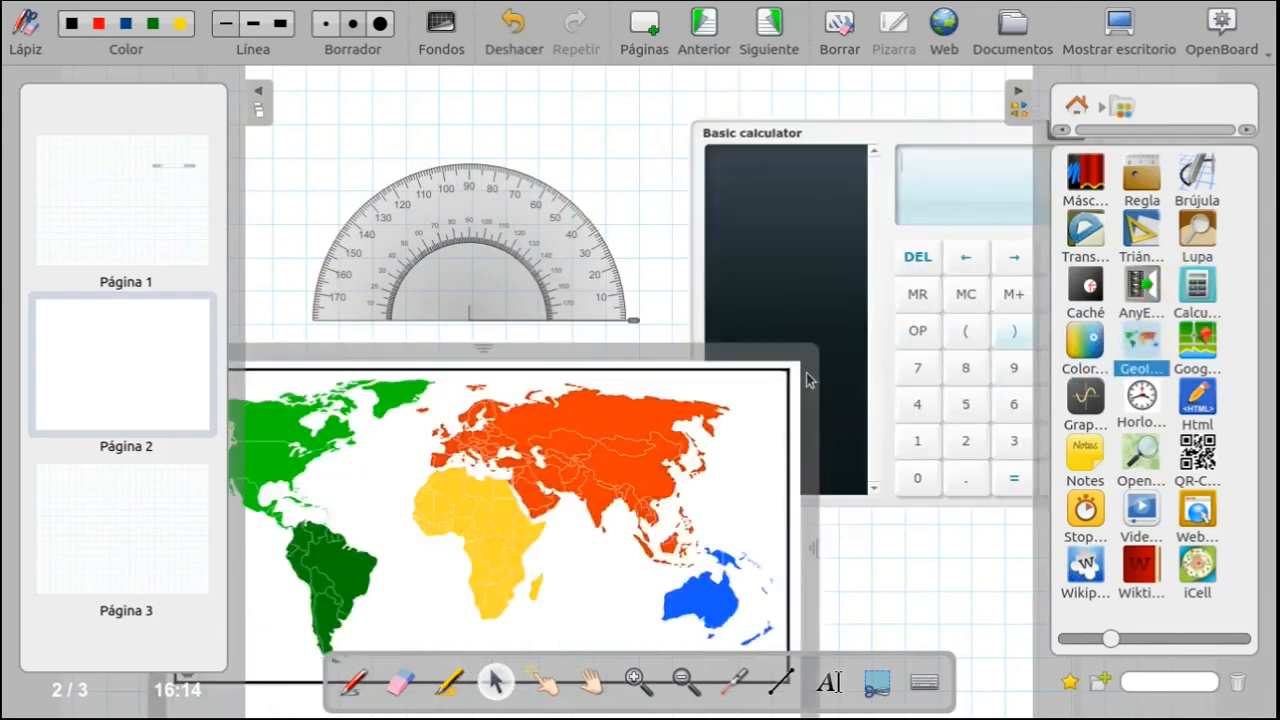
# - Reduce the size of the library icons and open page 3
pyautogui.moveTo(1108, 643); pyautogui.dragTo(1078, 612)
pyautogui.click(87, 285)
pyautogui.click(150, 478)
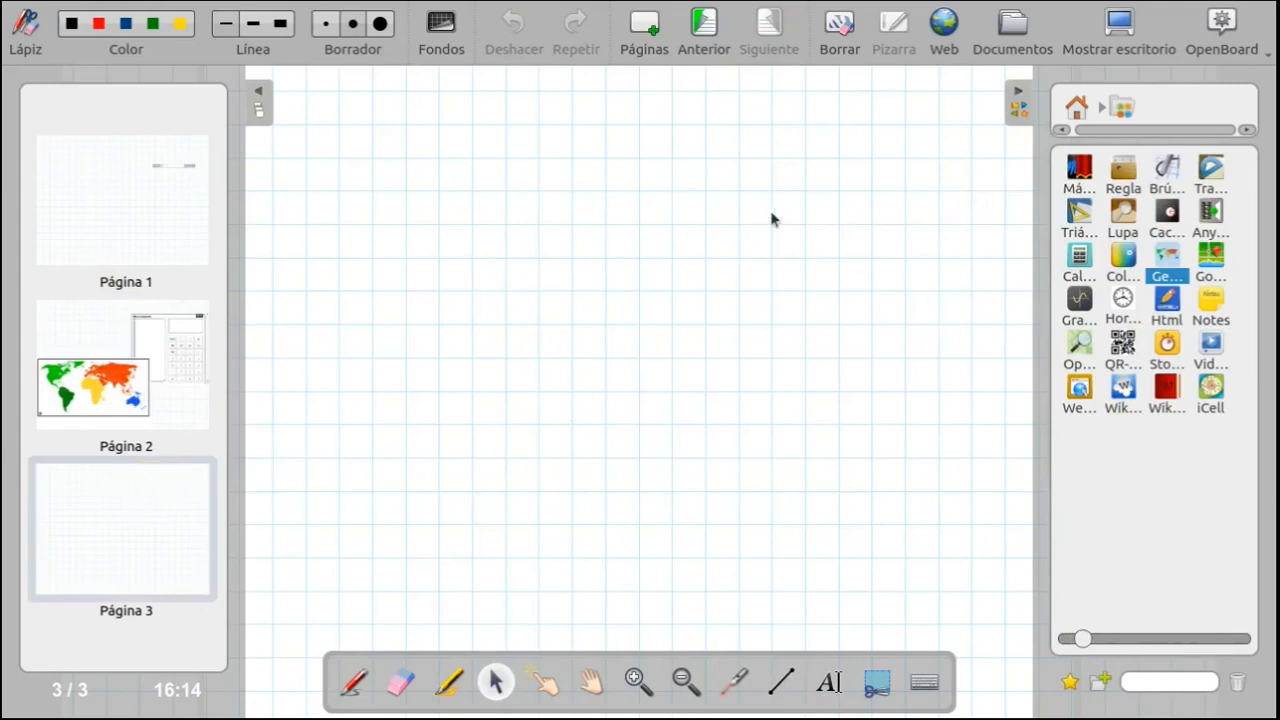
# - Show the Podcast recorder for capturing the whiteboard session
pyautogui.click(1240, 50)
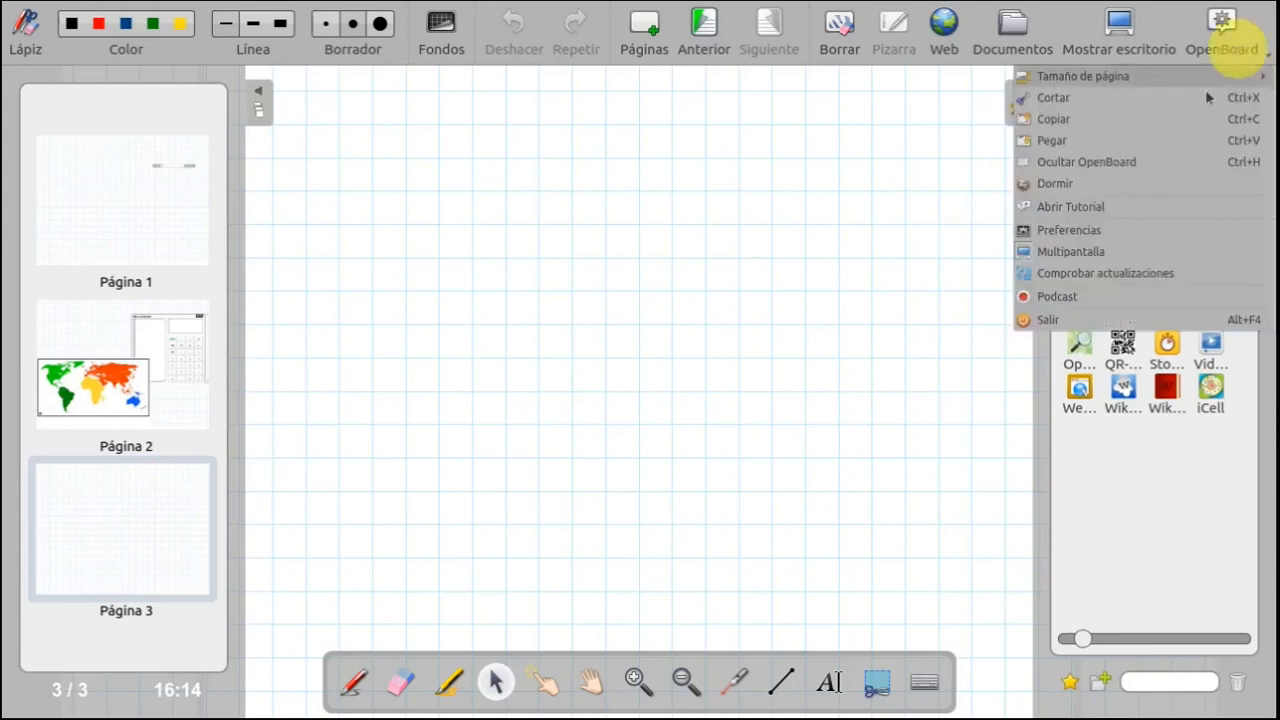
pyautogui.click(1058, 297)
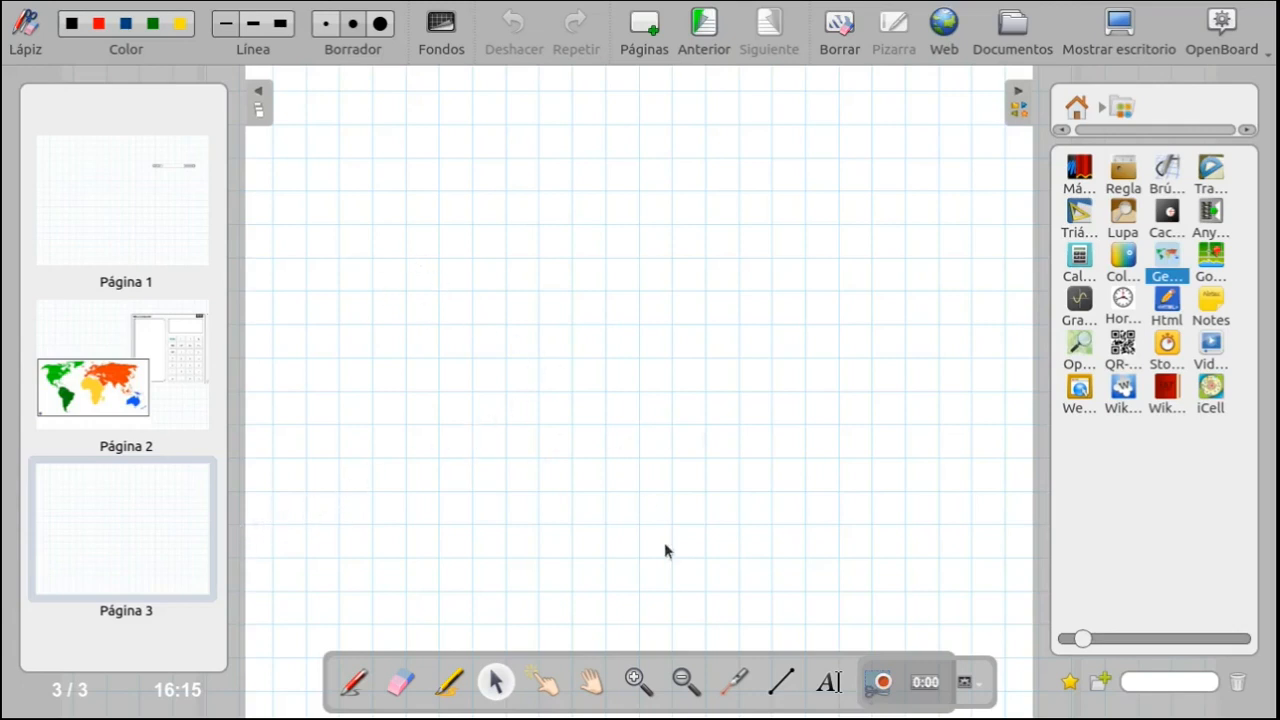
# - Handwrite "Kaixo" in black pen on page 3 and draw two long slanted underlines below it
pyautogui.click(354, 682)
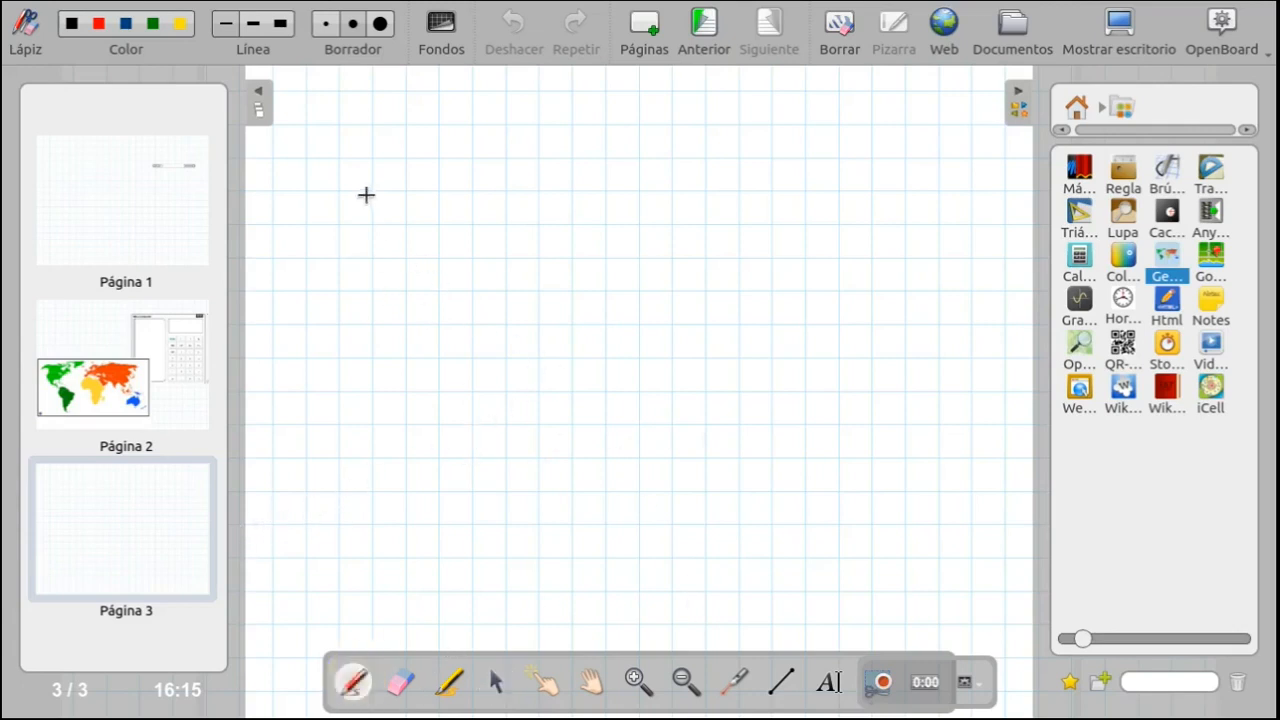
pyautogui.moveTo(398, 286)
pyautogui.mouseDown()
pyautogui.moveTo(407, 353)
pyautogui.moveTo(446, 329)
pyautogui.moveTo(505, 329)
pyautogui.mouseUp()
pyautogui.click(490, 286)
pyautogui.moveTo(534, 284)
pyautogui.mouseDown()
pyautogui.moveTo(523, 318)
pyautogui.moveTo(563, 286)
pyautogui.moveTo(531, 288)
pyautogui.moveTo(545, 312)
pyautogui.moveTo(522, 306)
pyautogui.moveTo(545, 320)
pyautogui.mouseUp()
pyautogui.moveTo(457, 420)
pyautogui.mouseDown()
pyautogui.moveTo(429, 423)
pyautogui.moveTo(760, 319)
pyautogui.mouseUp()
pyautogui.moveTo(450, 448); pyautogui.dragTo(766, 352)
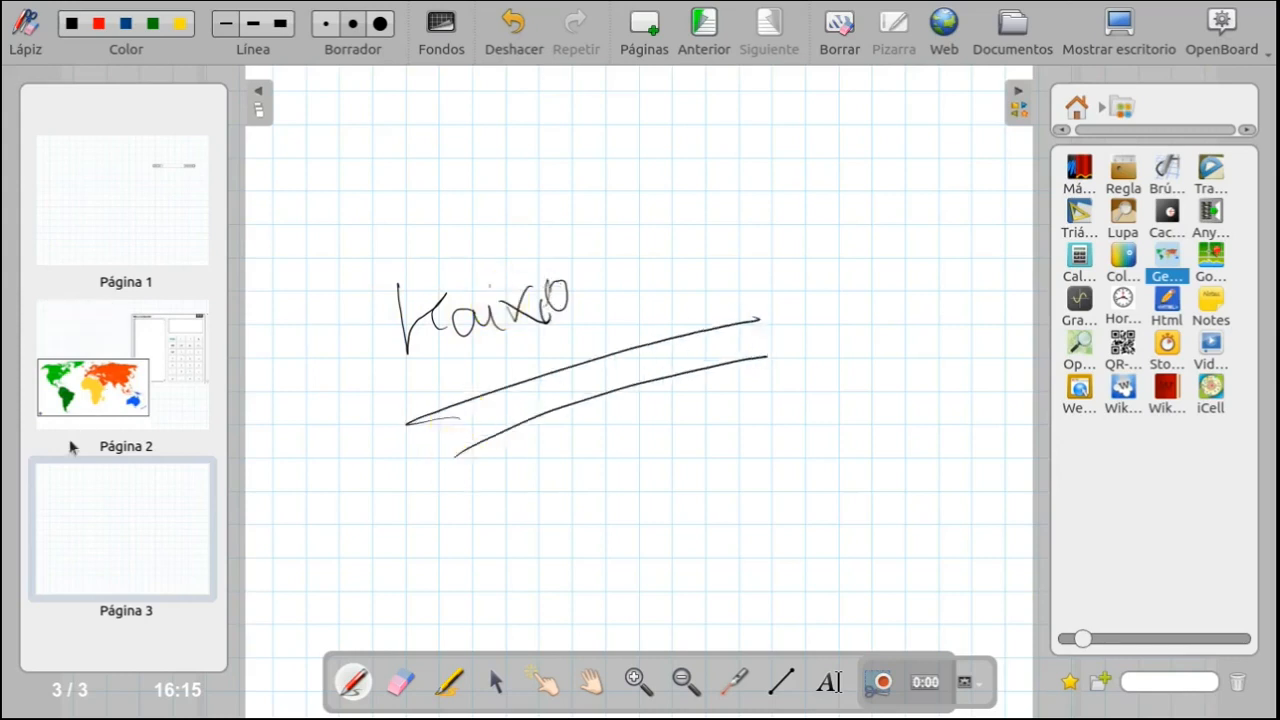
# - Start the podcast recording from page 2, then switch to page 3 and back to page 2
pyautogui.click(105, 388)
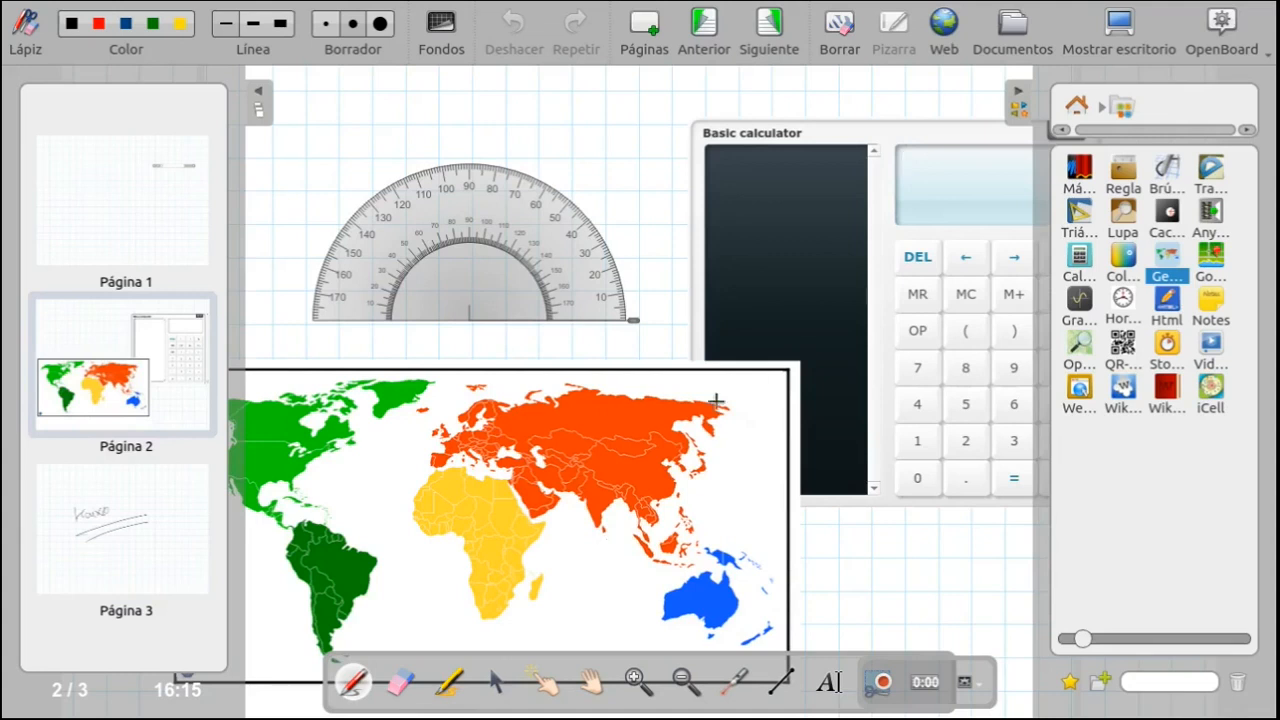
pyautogui.click(878, 685)
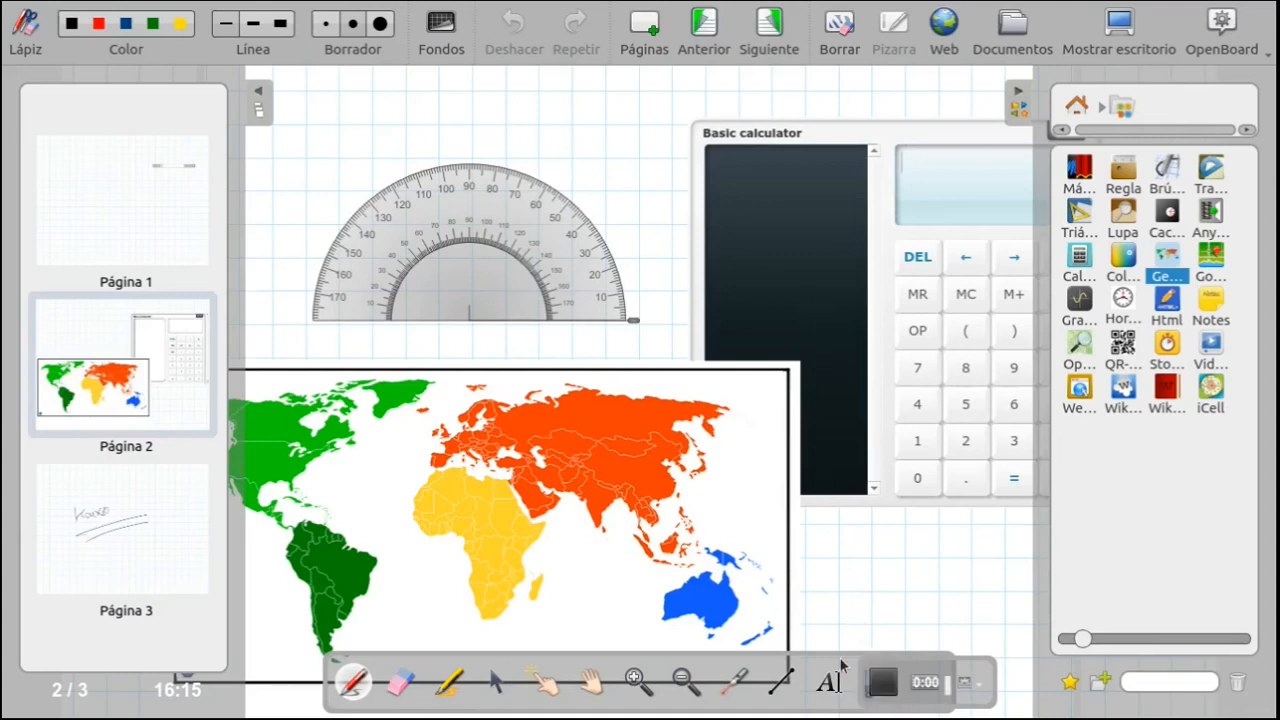
pyautogui.click(186, 557)
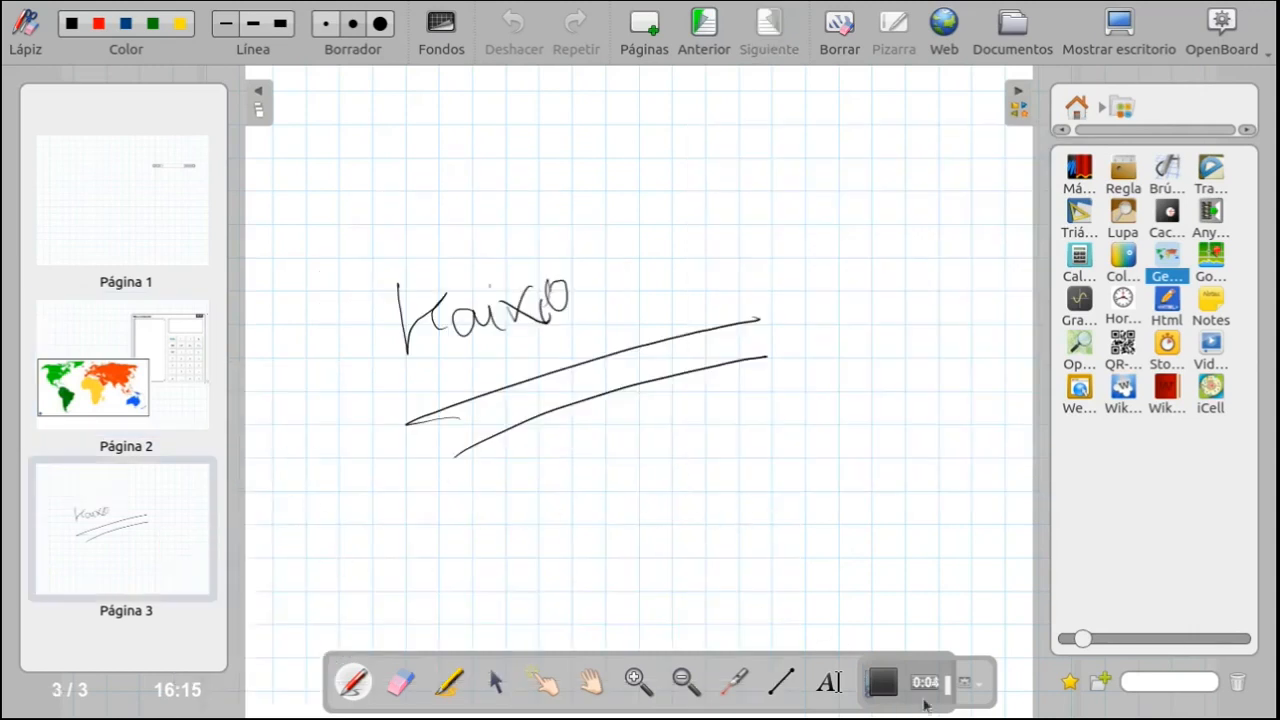
pyautogui.click(128, 367)
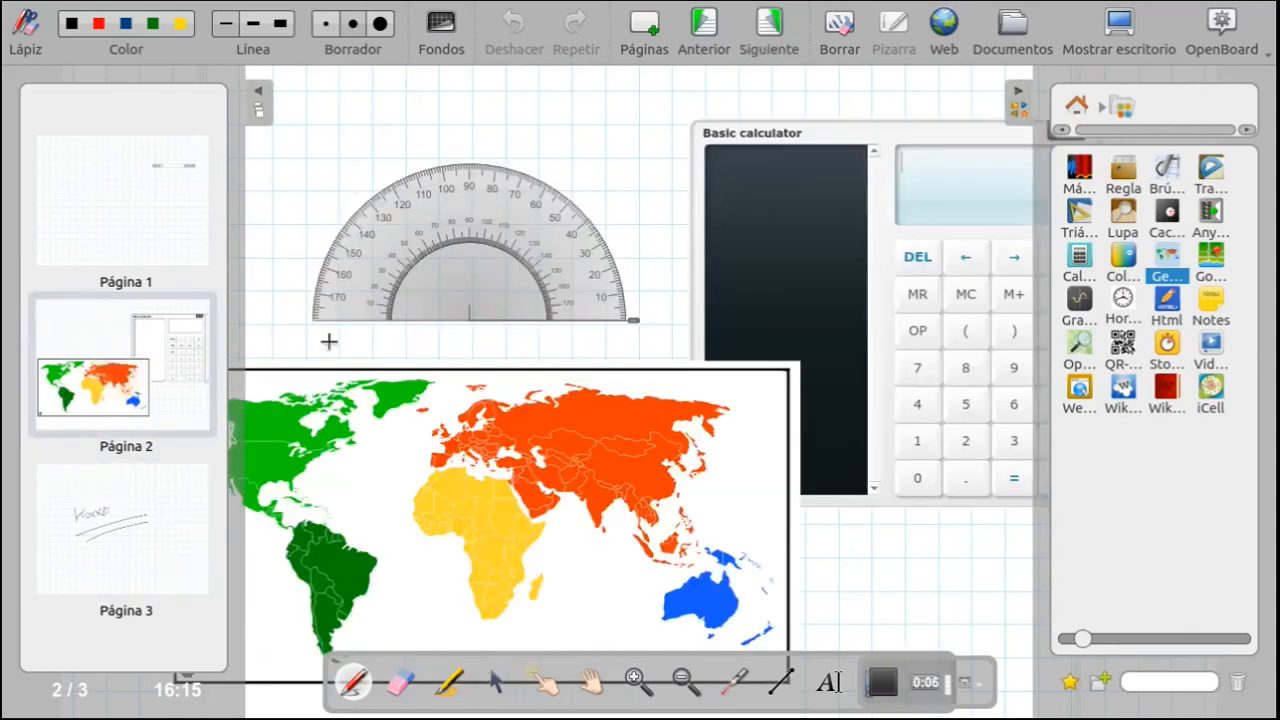
# - Draw a pen arrow on page 2 from just above the world map to the protractor's base
pyautogui.moveTo(337, 358)
pyautogui.mouseDown()
pyautogui.moveTo(443, 306)
pyautogui.moveTo(462, 334)
pyautogui.mouseUp()
pyautogui.click(921, 372)
pyautogui.click(448, 680)
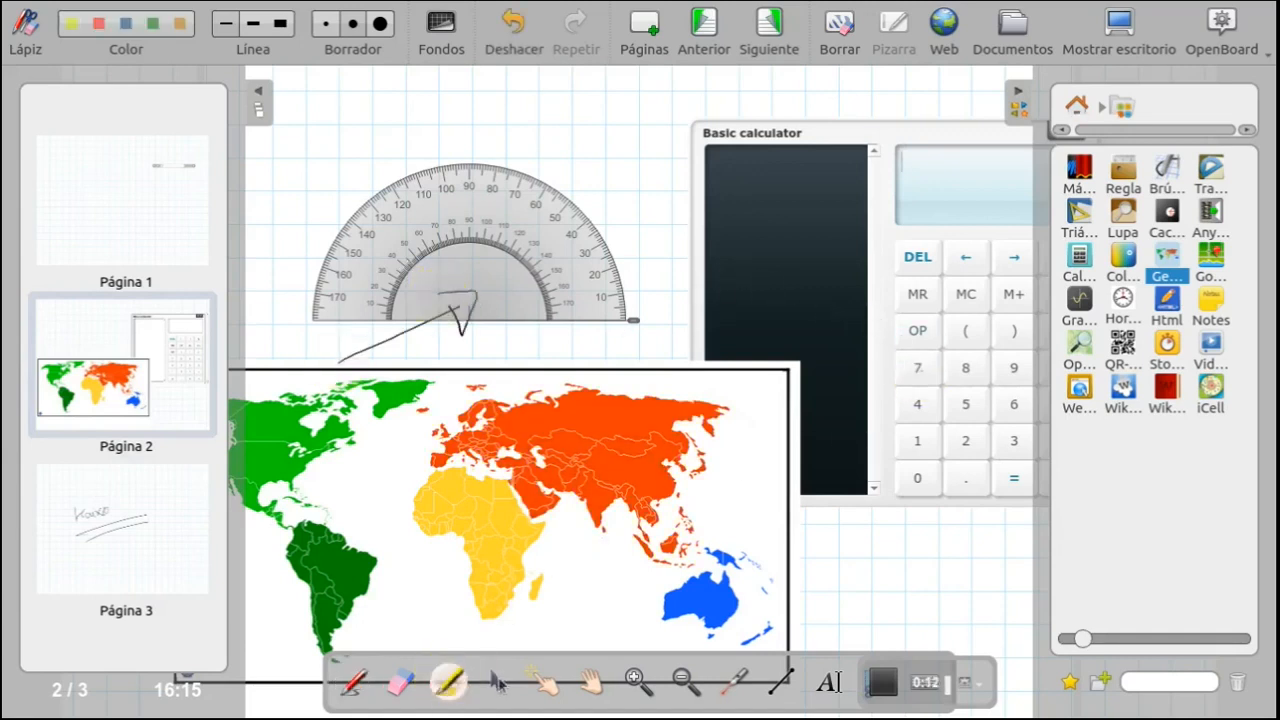
# - Enter 88882 on the page 2 calculator and stop the podcast recording
pyautogui.click(494, 682)
pyautogui.click(965, 382)
pyautogui.click(965, 375)
pyautogui.click(965, 375)
pyautogui.click(965, 375)
pyautogui.click(965, 373)
pyautogui.click(968, 441)
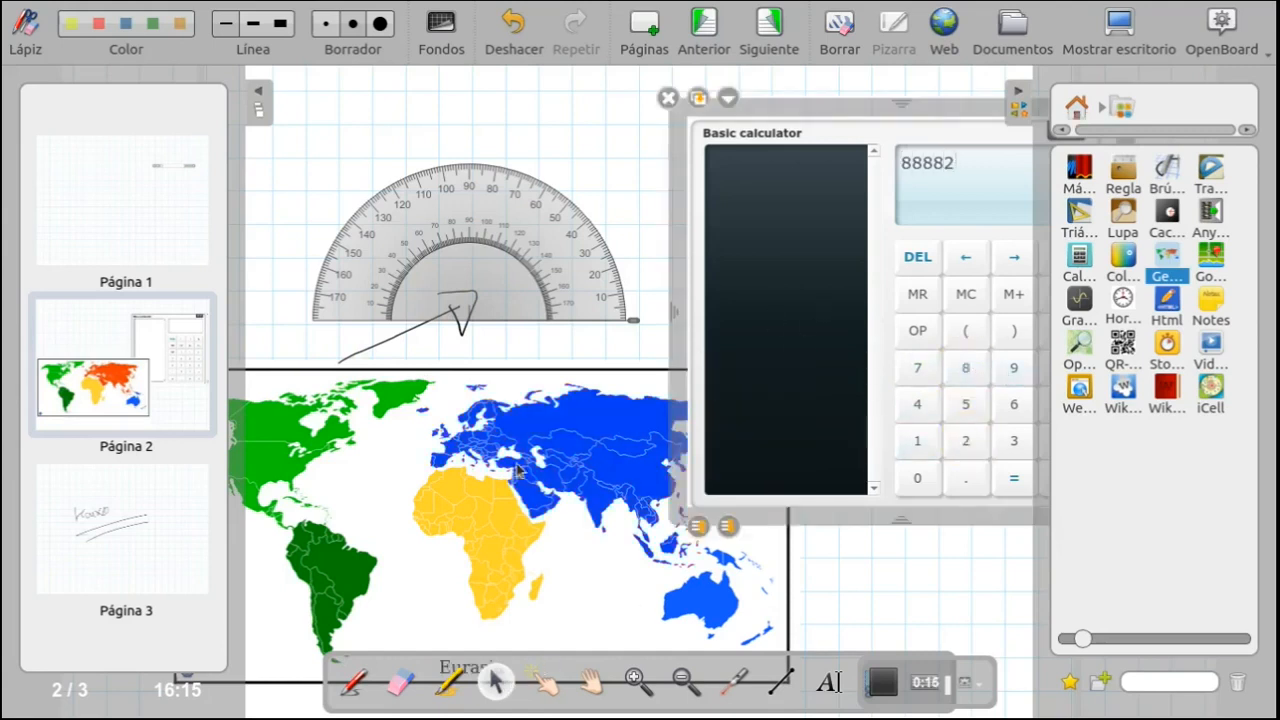
pyautogui.click(891, 690)
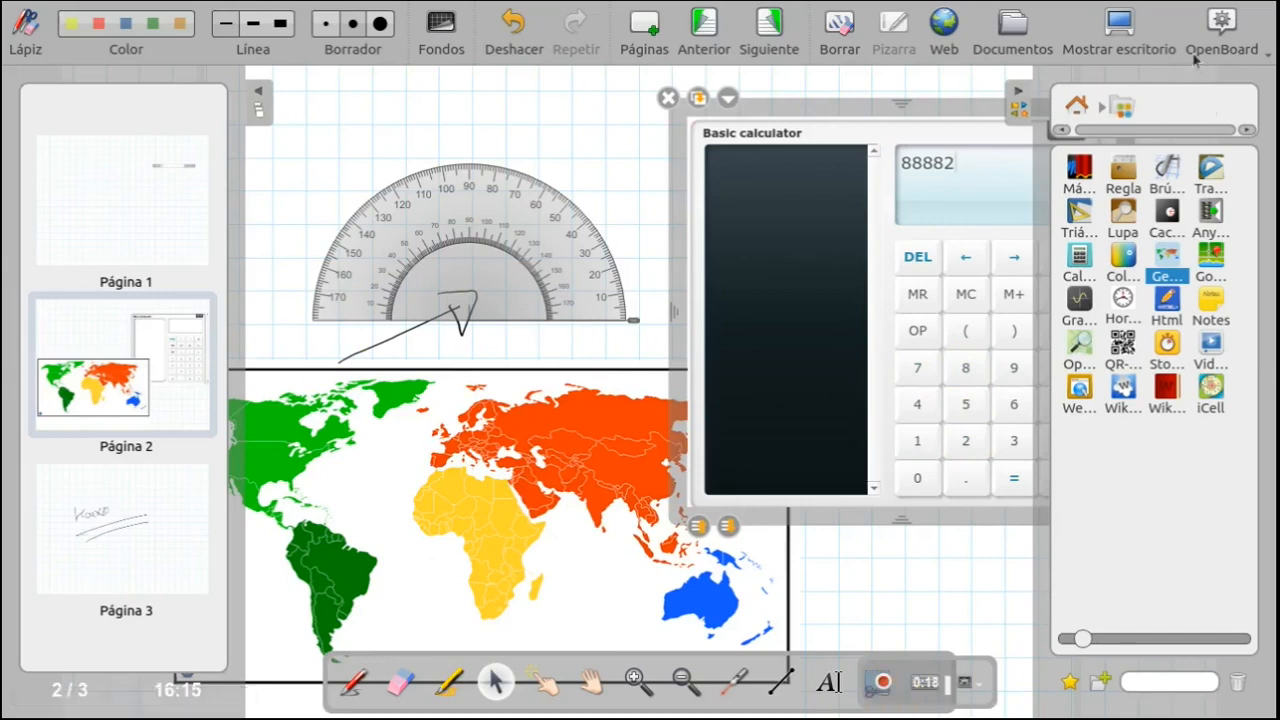
# - Show the desktop, minimize the browser, and play the recorded OpenBoard Cast.mp4 in VLC before stopping playback
pyautogui.click(1122, 30)
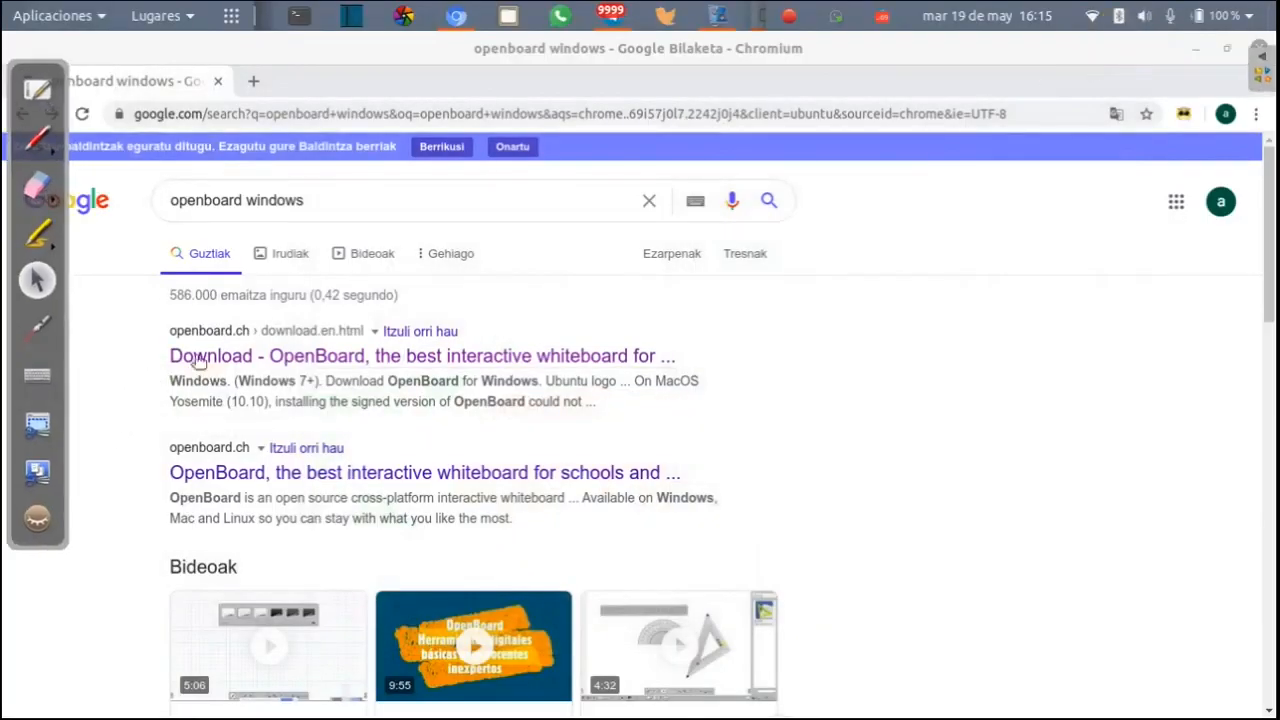
pyautogui.click(1194, 47)
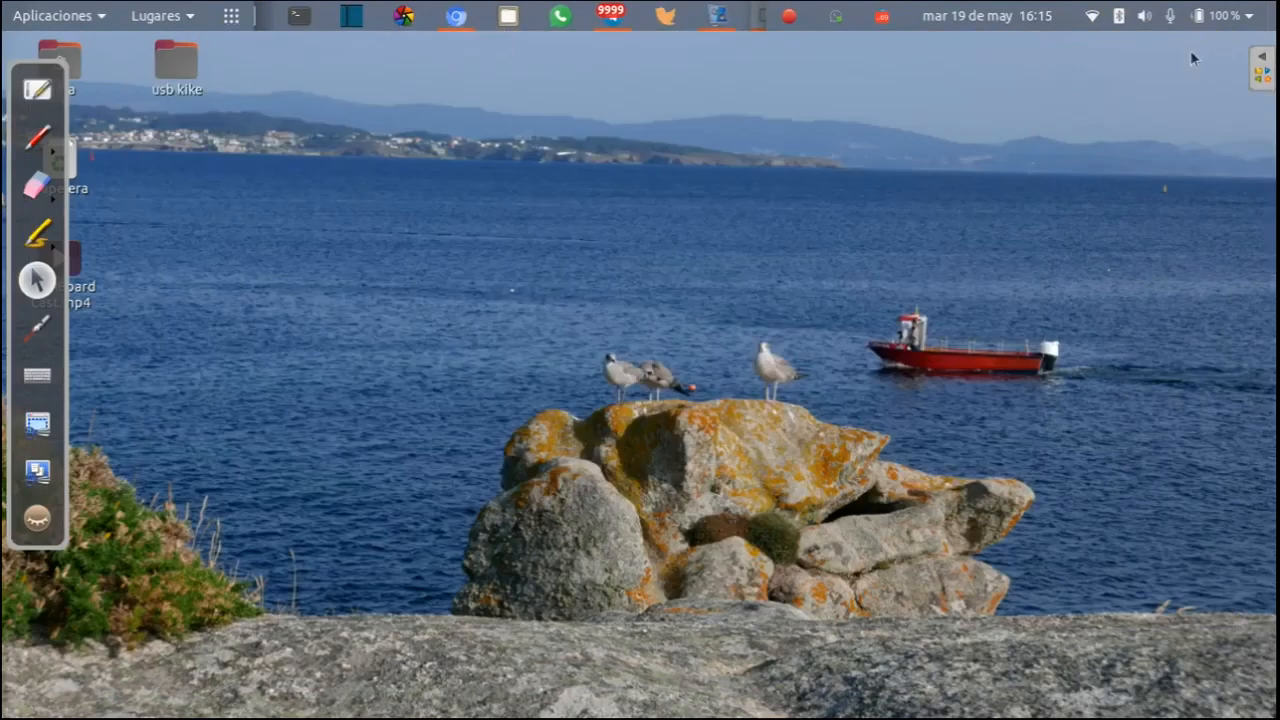
pyautogui.click(100, 300)
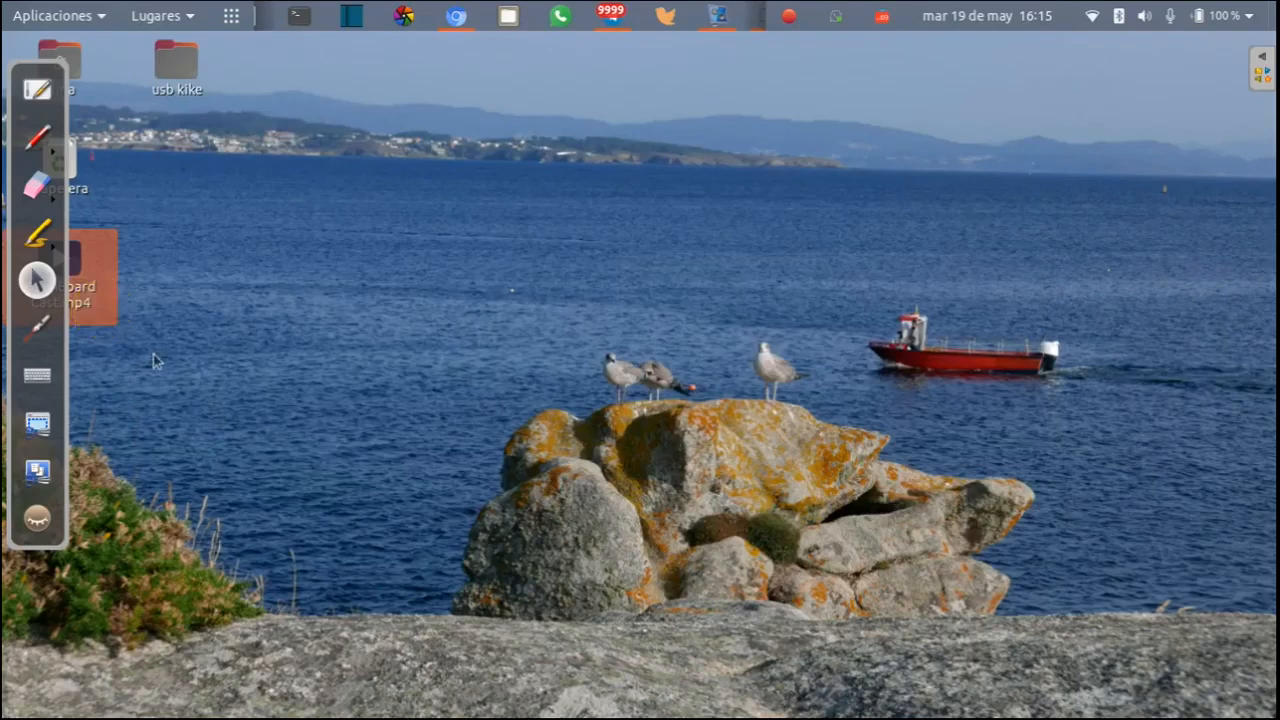
pyautogui.click(96, 302)
pyautogui.click(94, 301)
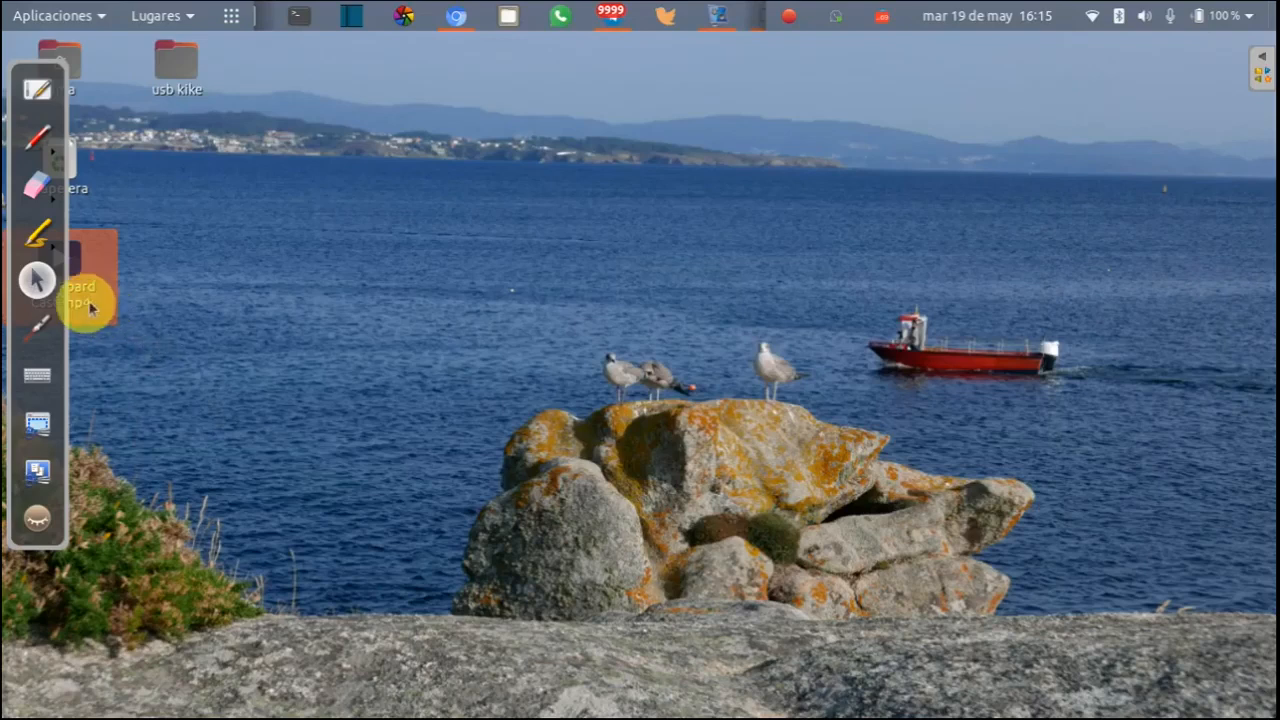
pyautogui.doubleClick(94, 301)
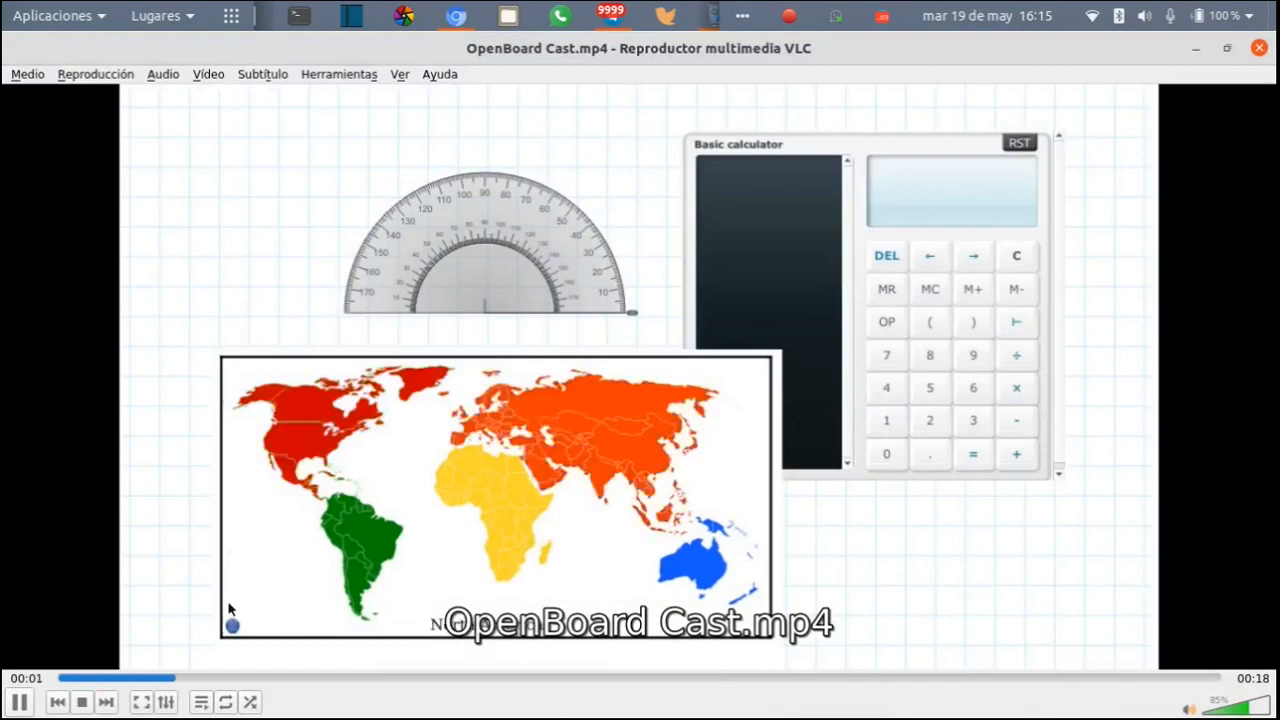
pyautogui.click(82, 702)
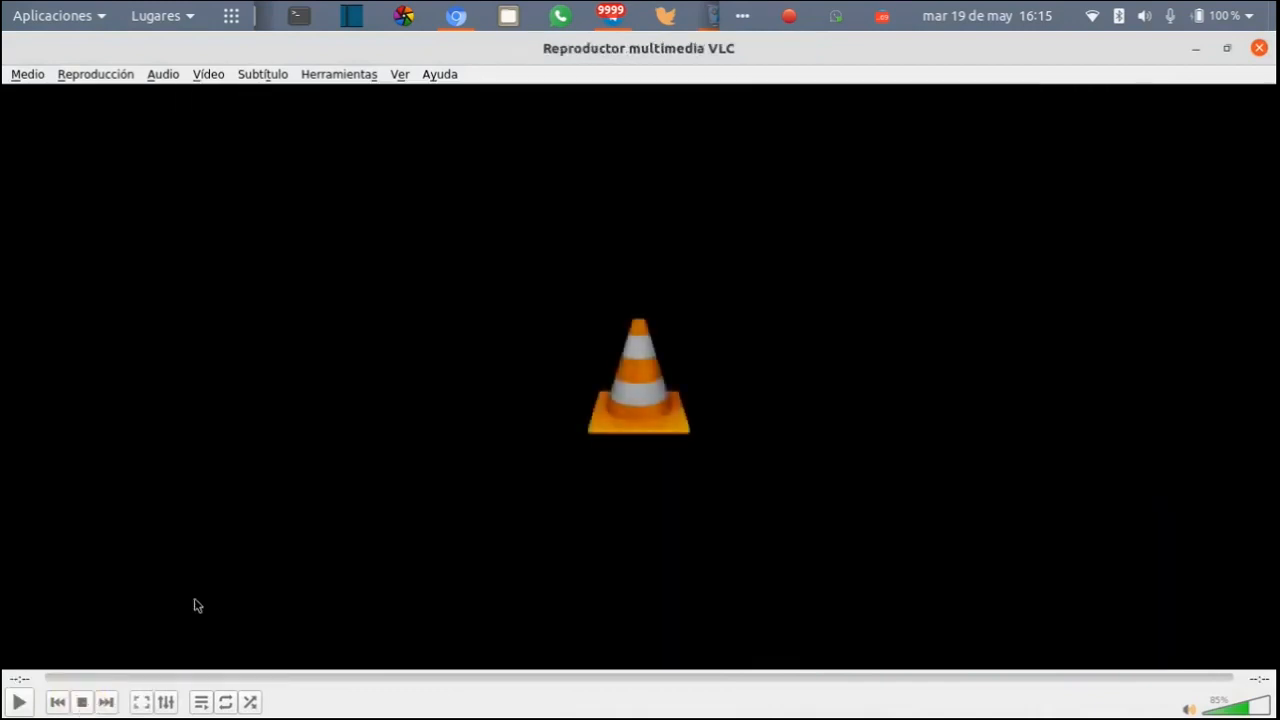
# - Minimize the VLC player, return to the OpenBoard whiteboard and open page 1
pyautogui.click(1195, 49)
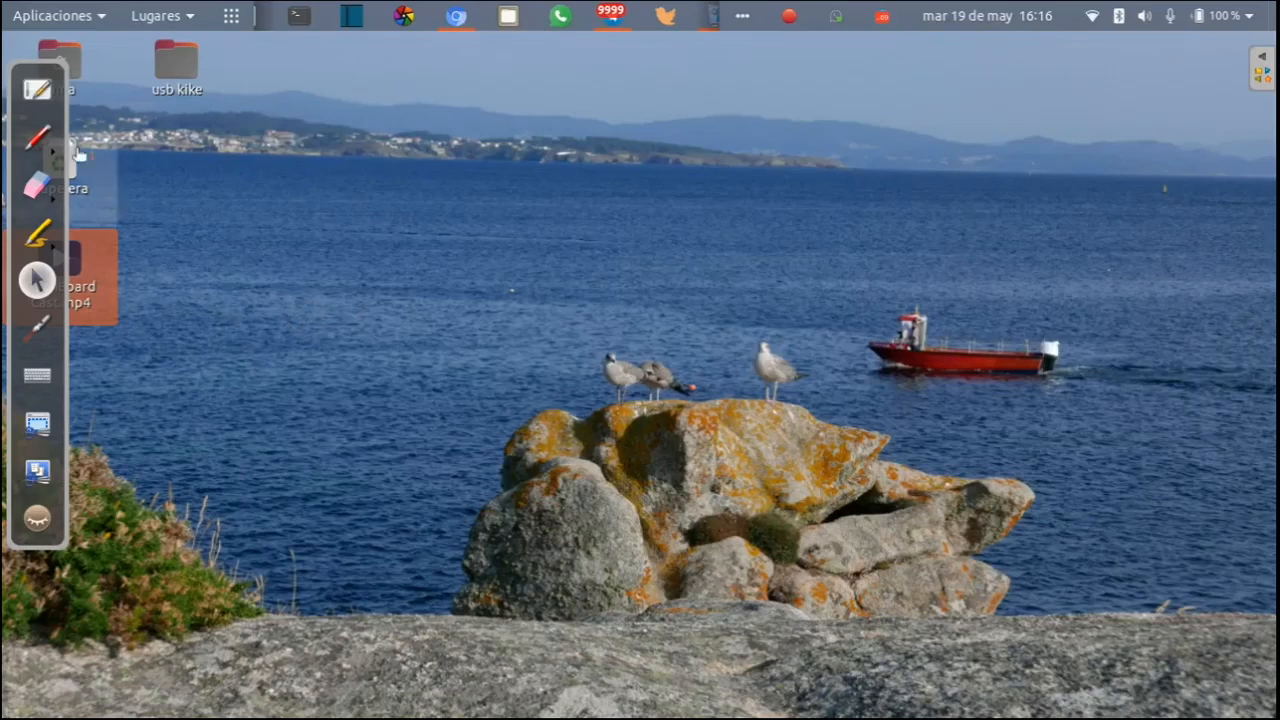
pyautogui.click(37, 90)
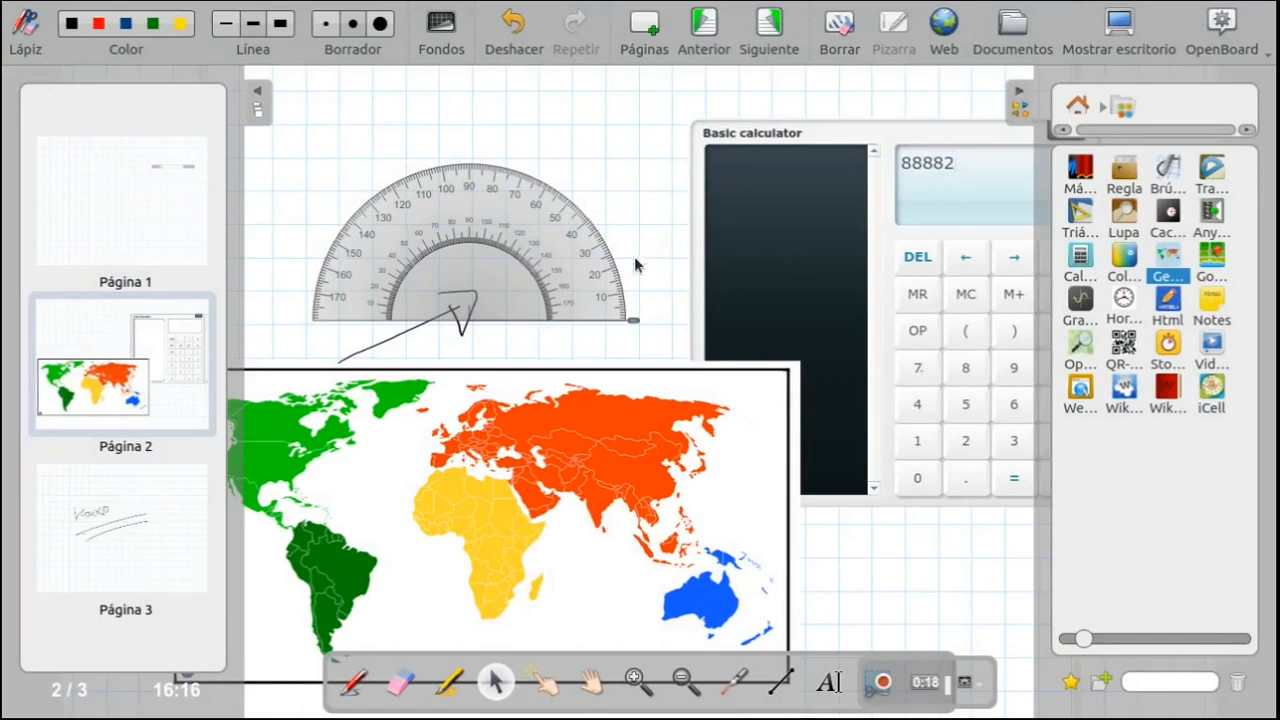
pyautogui.click(157, 222)
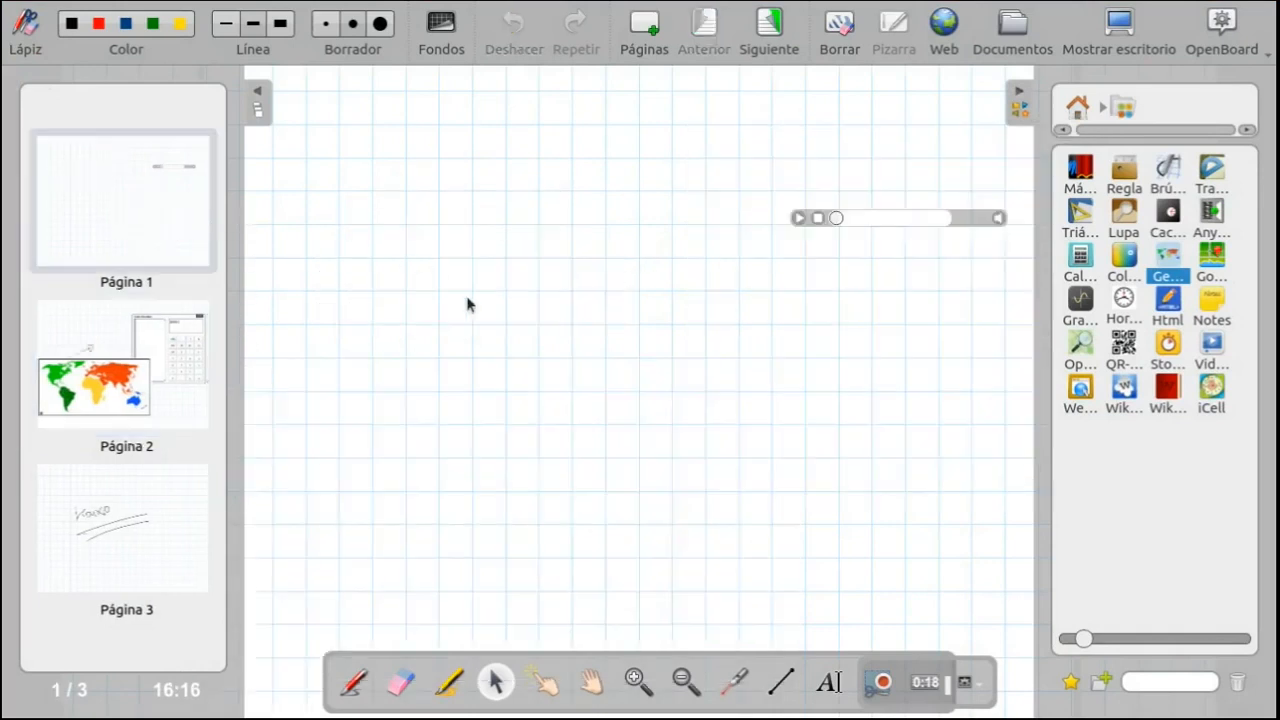